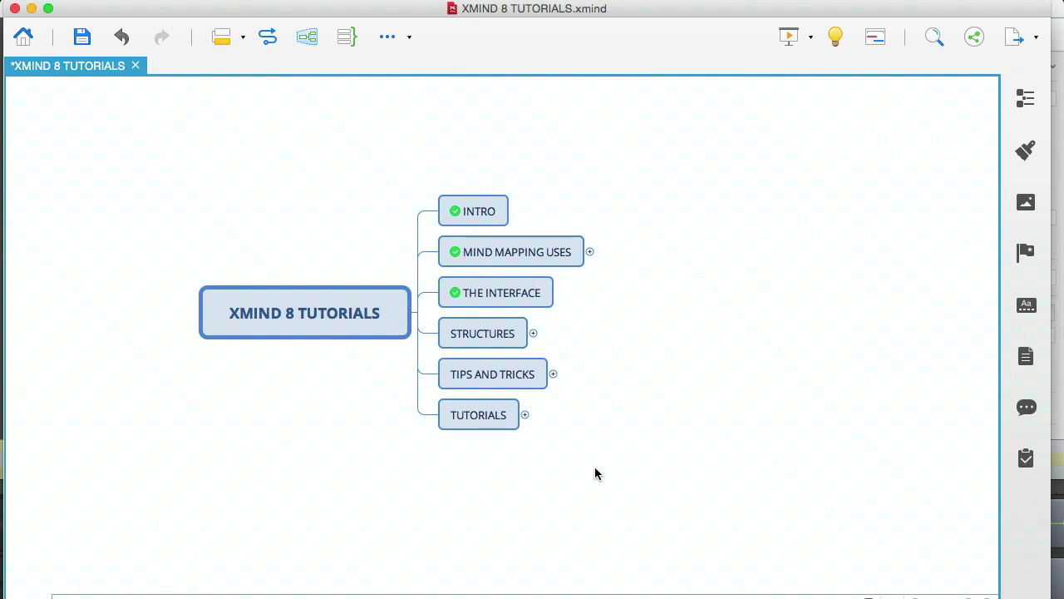
Expand STRUCTURES in the tutorials map to show HOW TO USE THEM through COMBINING STRUCTURES.
{"action": "left_click", "coordinate": [502, 332]}
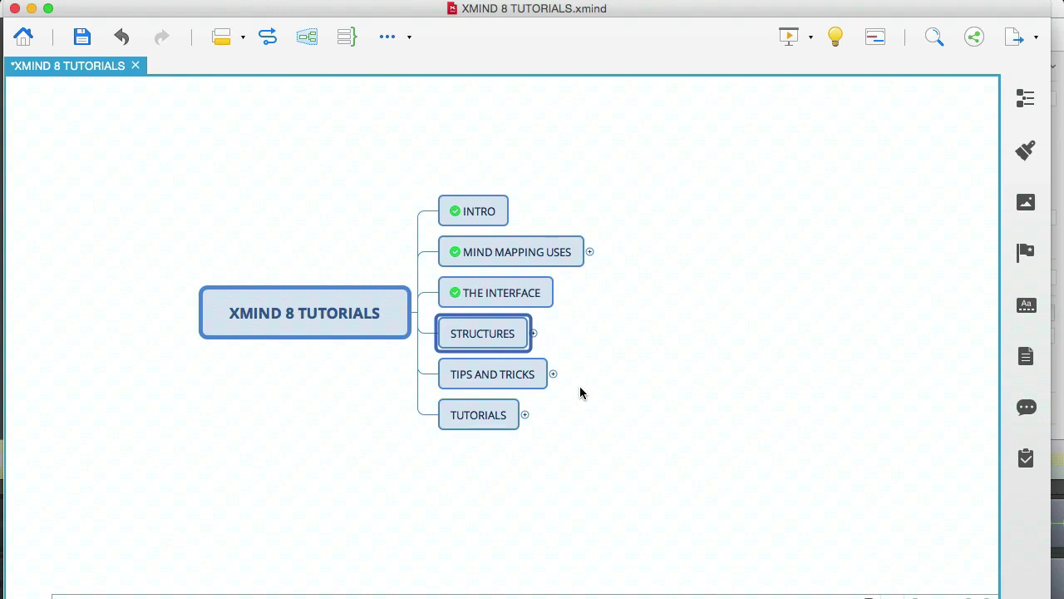
{"action": "left_click_drag", "start_coordinate": [606, 477], "coordinate": [321, 191]}
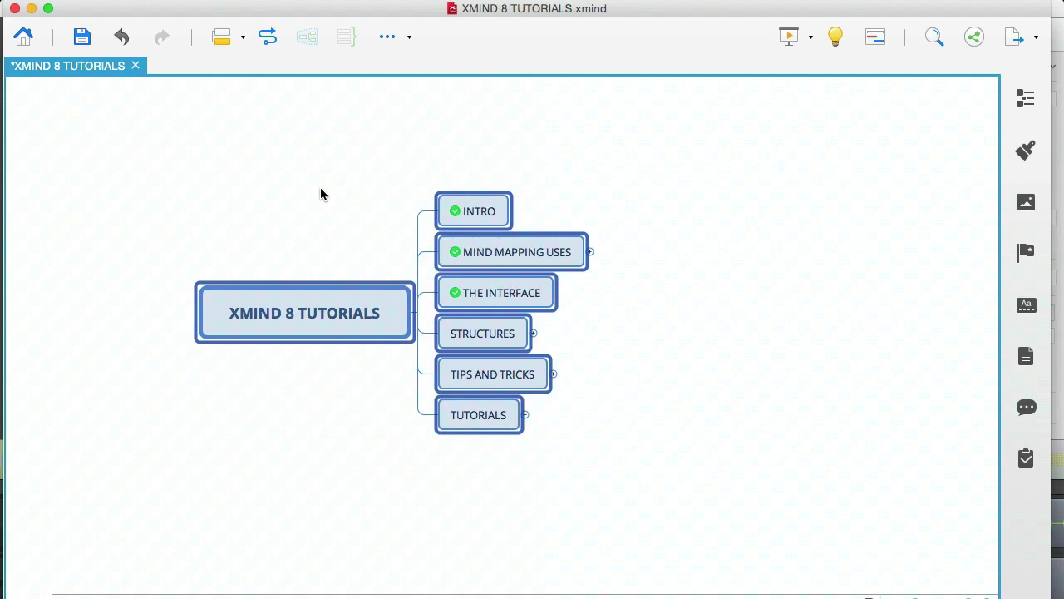
{"action": "left_click", "coordinate": [307, 492]}
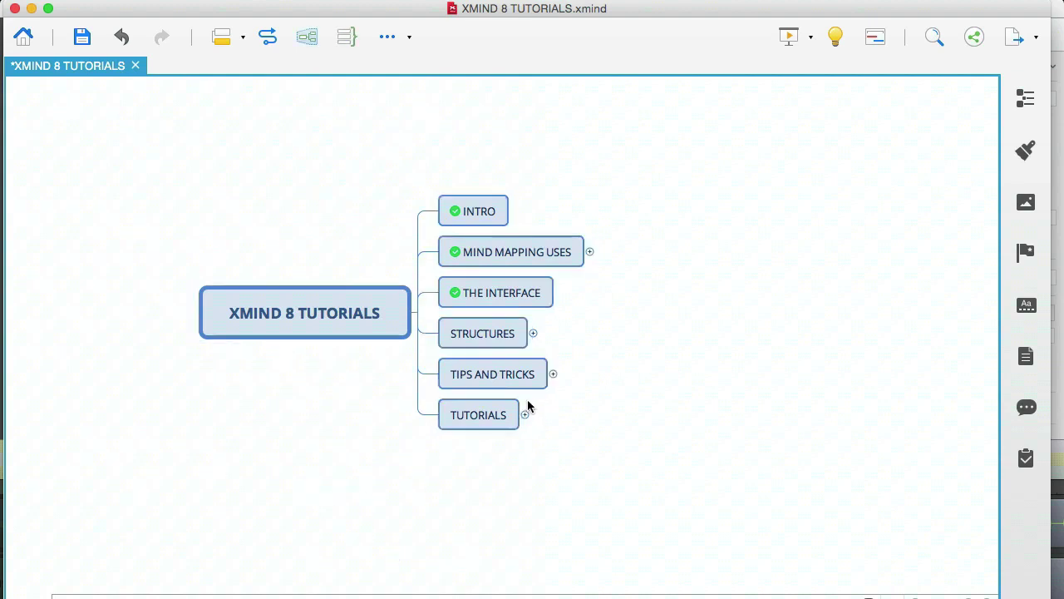
{"action": "left_click", "coordinate": [534, 335]}
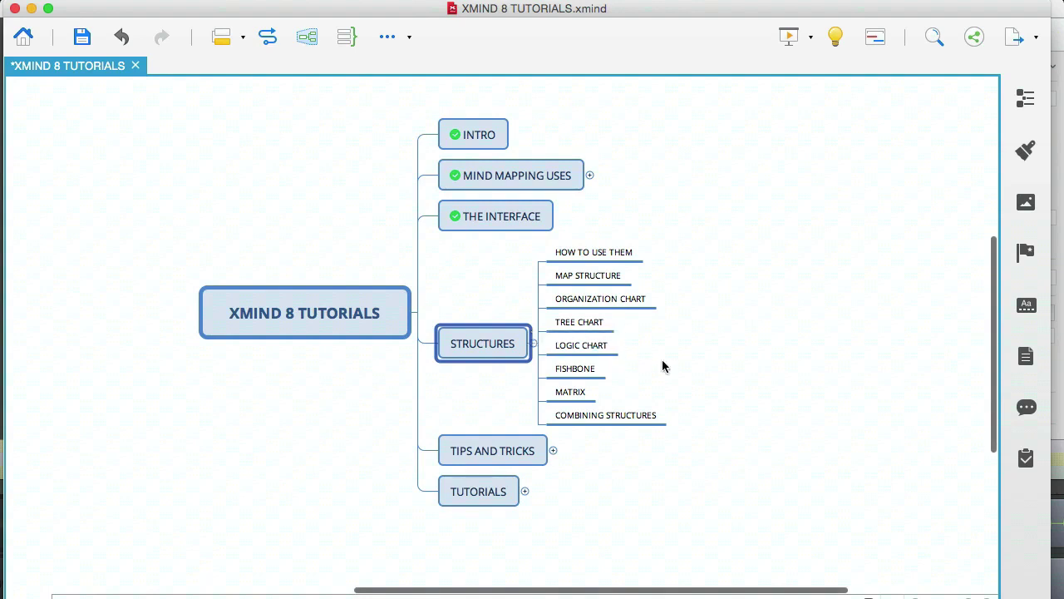
{"action": "left_click", "coordinate": [475, 255]}
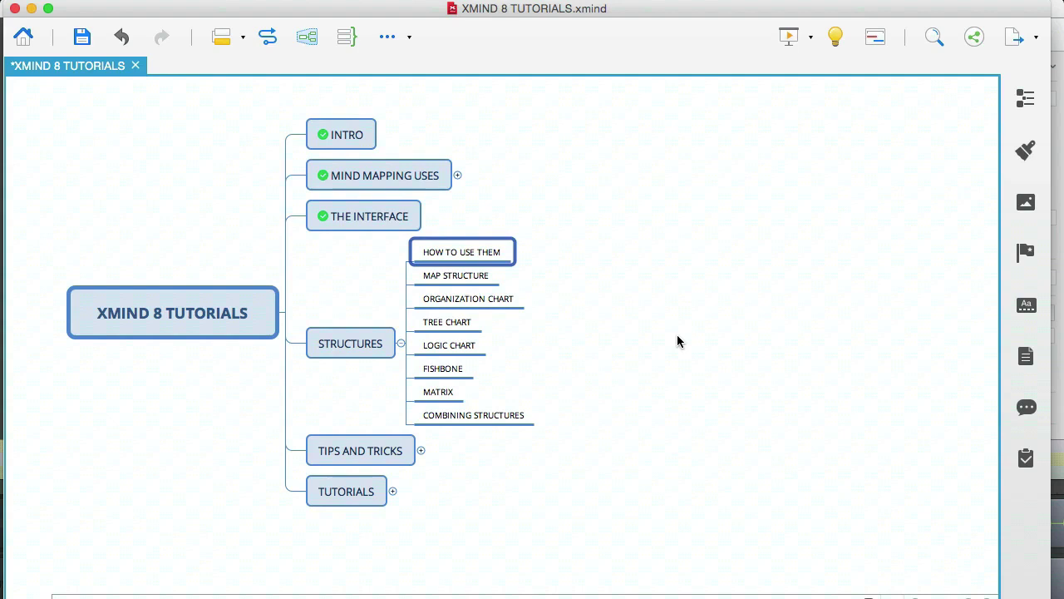
Create a new blank Map with the default theme.
{"action": "key", "text": "super+n"}
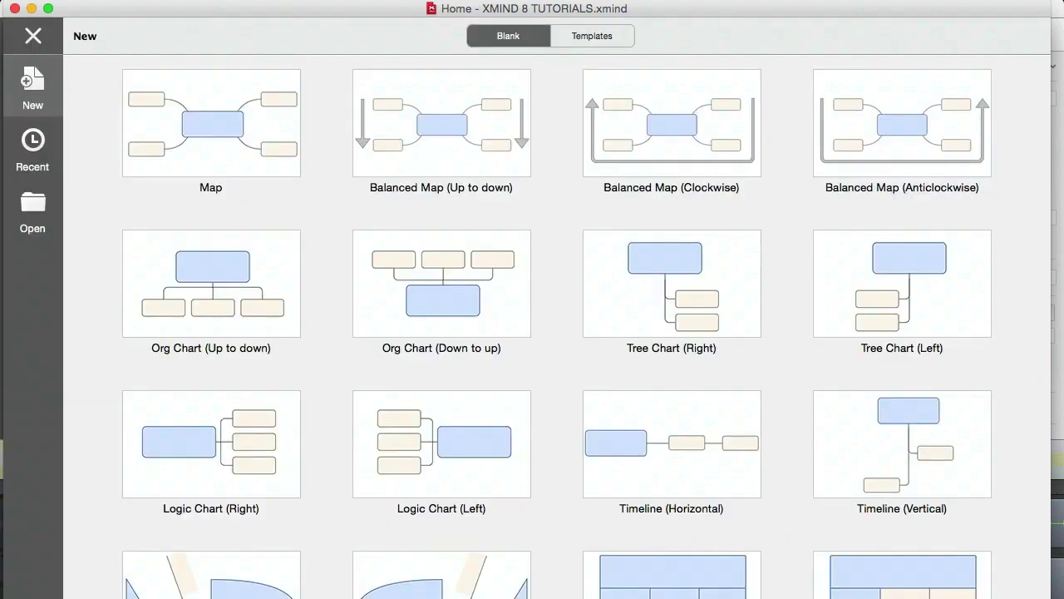
{"action": "left_click", "coordinate": [252, 122]}
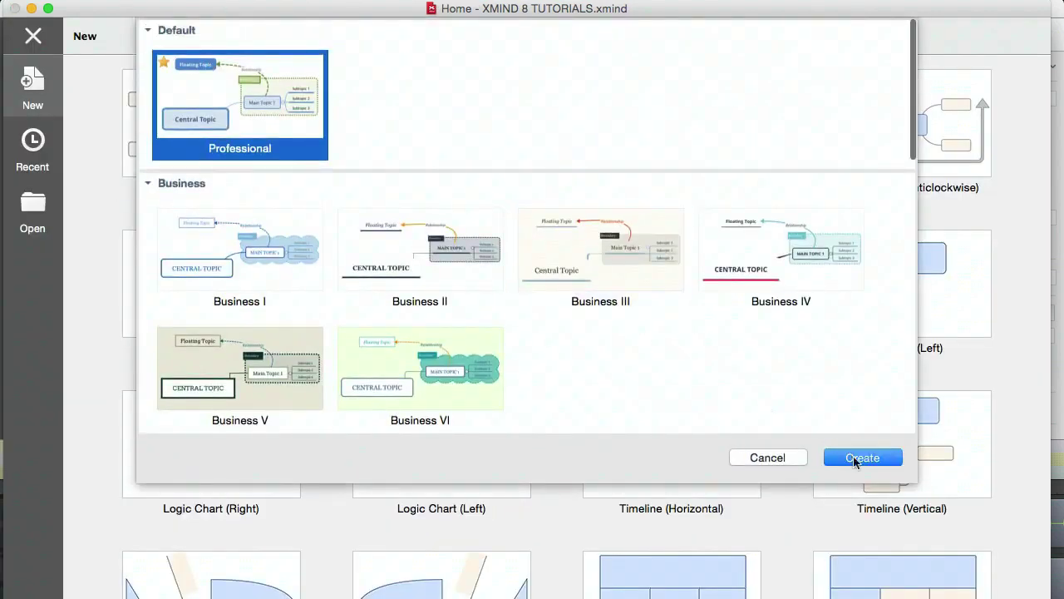
{"action": "left_click", "coordinate": [860, 459]}
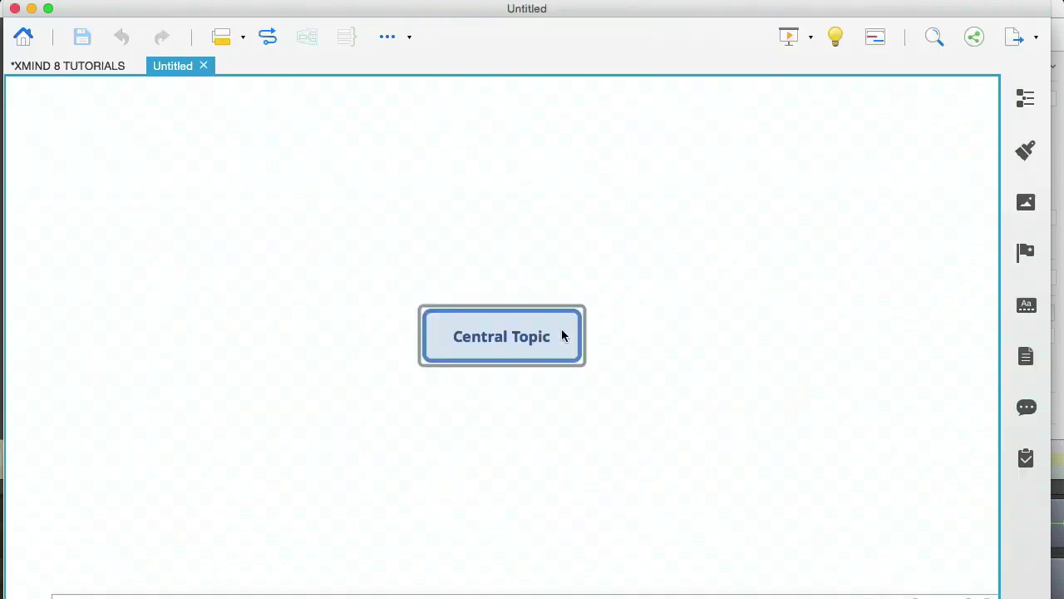
Add Main Topics 1 through 9 to the Central Topic.
{"action": "left_click", "coordinate": [562, 335]}
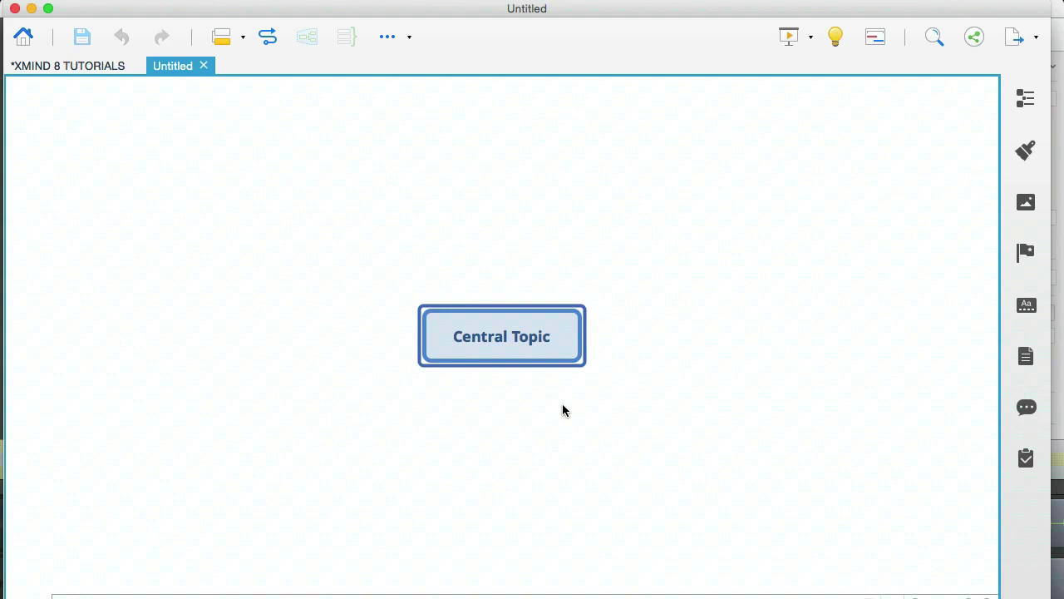
{"action": "key", "text": "Tab"}
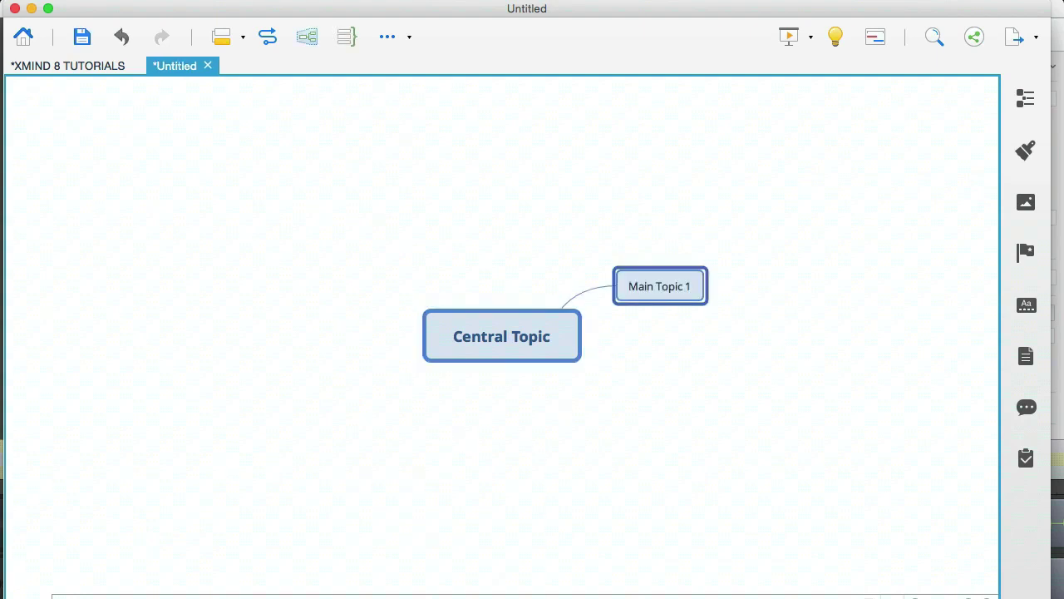
{"action": "key", "text": "Return"}
{"action": "key", "text": "Return"}
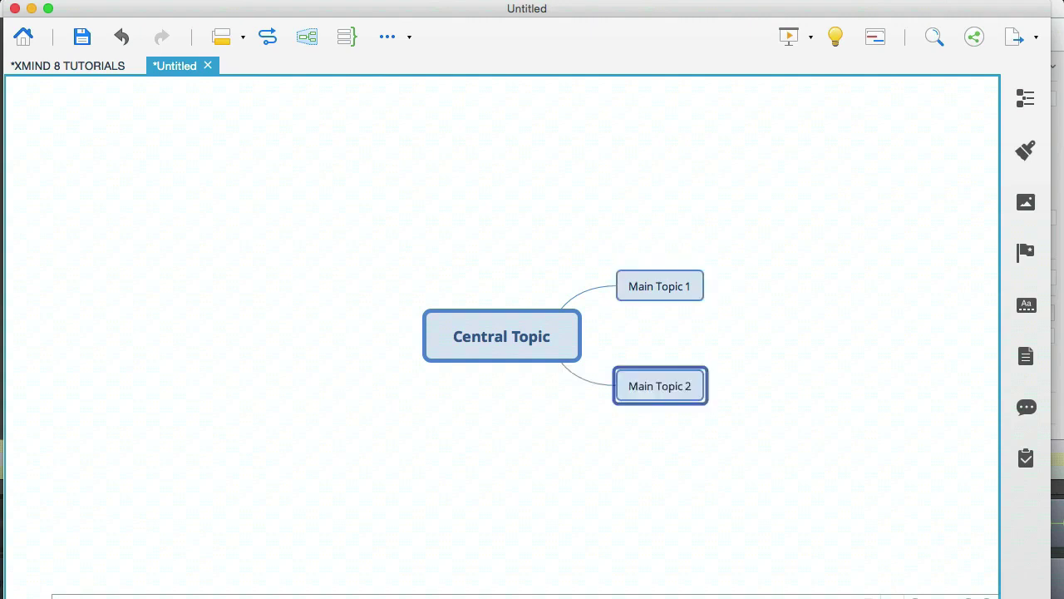
{"action": "key", "text": "Return"}
{"action": "key", "text": "Return"}
{"action": "key", "text": "Return"}
{"action": "key", "text": "Return"}
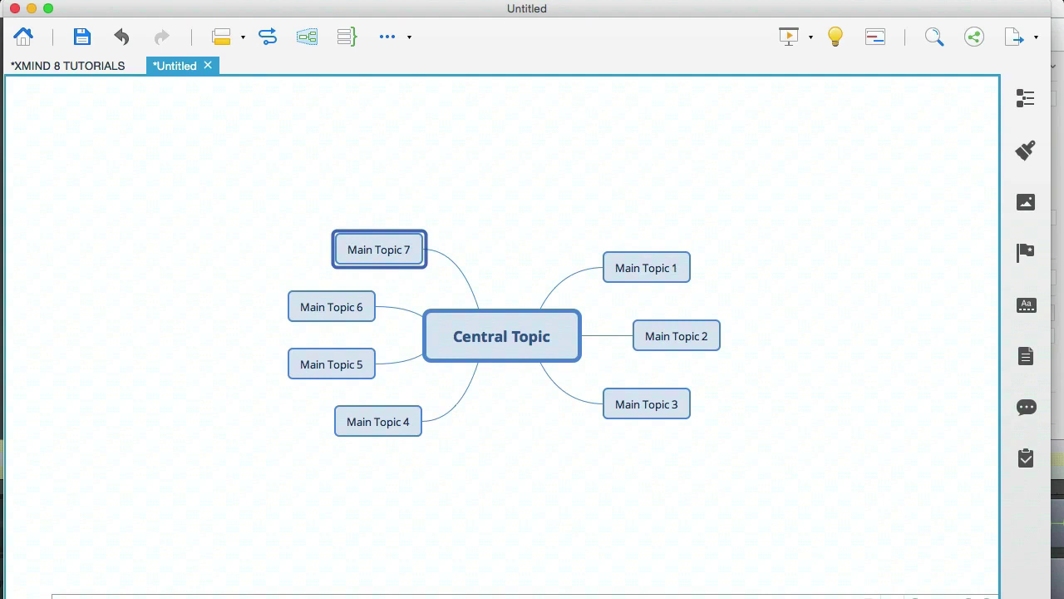
{"action": "key", "text": "Return"}
{"action": "key", "text": "Return"}
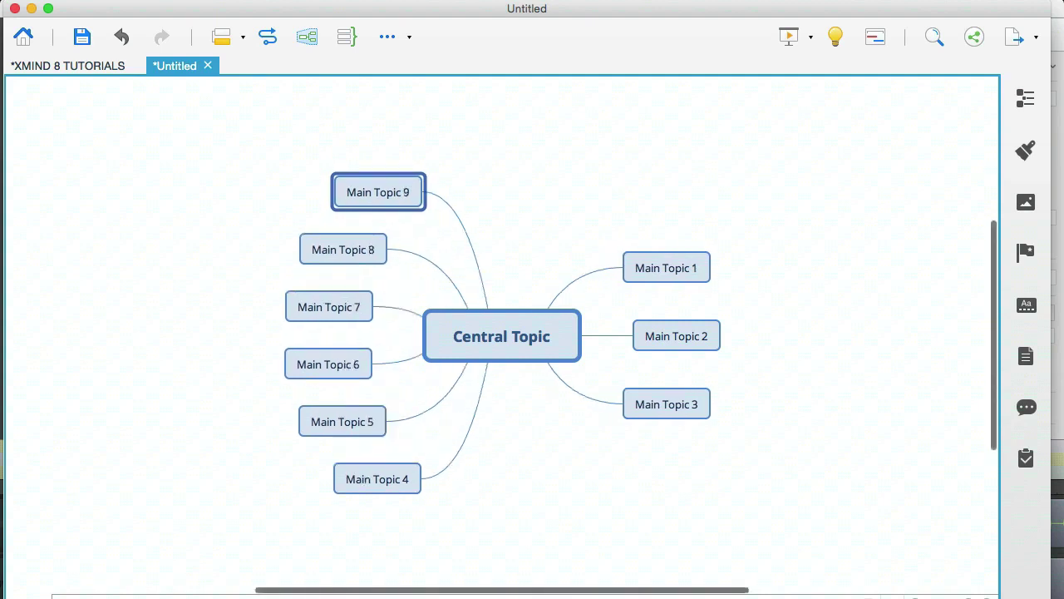
Add three subtopics each under Main Topic 9, Main Topic 7, and Main Topic 7's Subtopic 3.
{"action": "key", "text": "Tab"}
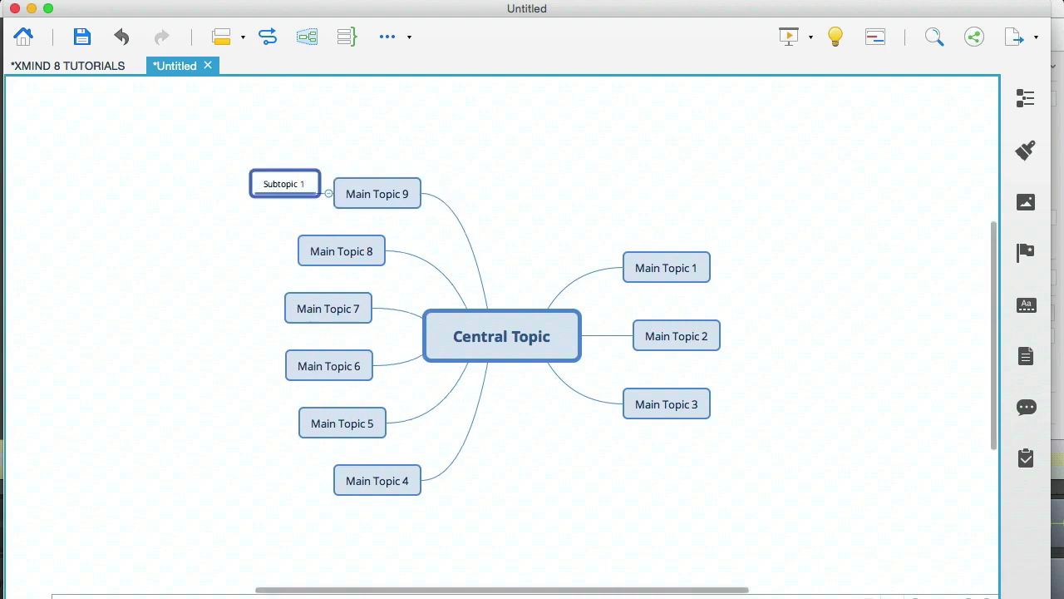
{"action": "key", "text": "Return"}
{"action": "key", "text": "Return"}
{"action": "left_click", "coordinate": [328, 316]}
{"action": "key", "text": "Tab"}
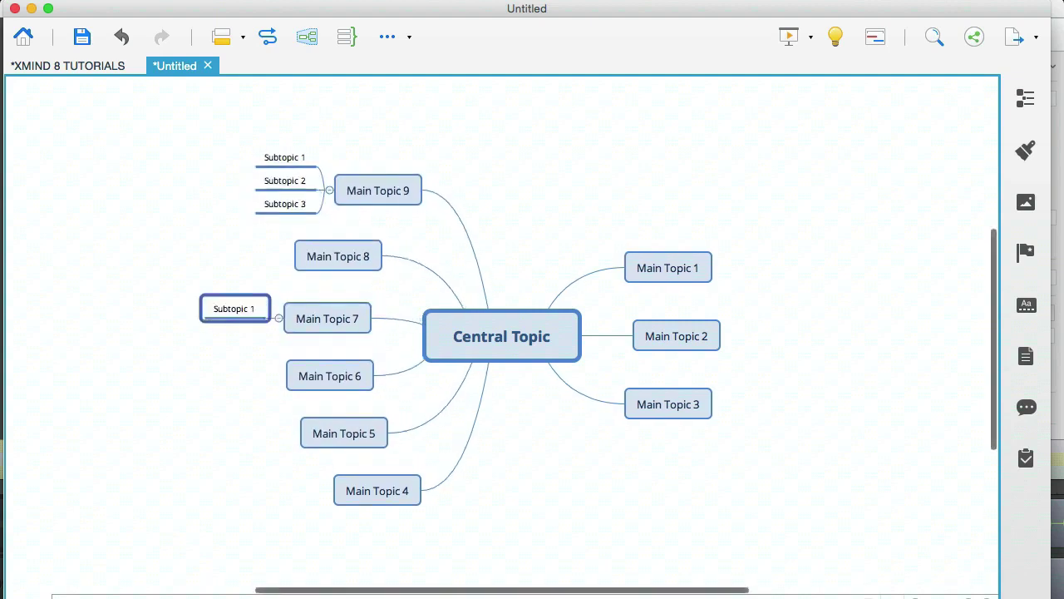
{"action": "key", "text": "Return"}
{"action": "key", "text": "Return"}
{"action": "key", "text": "Tab"}
{"action": "key", "text": "Return"}
{"action": "key", "text": "Return"}
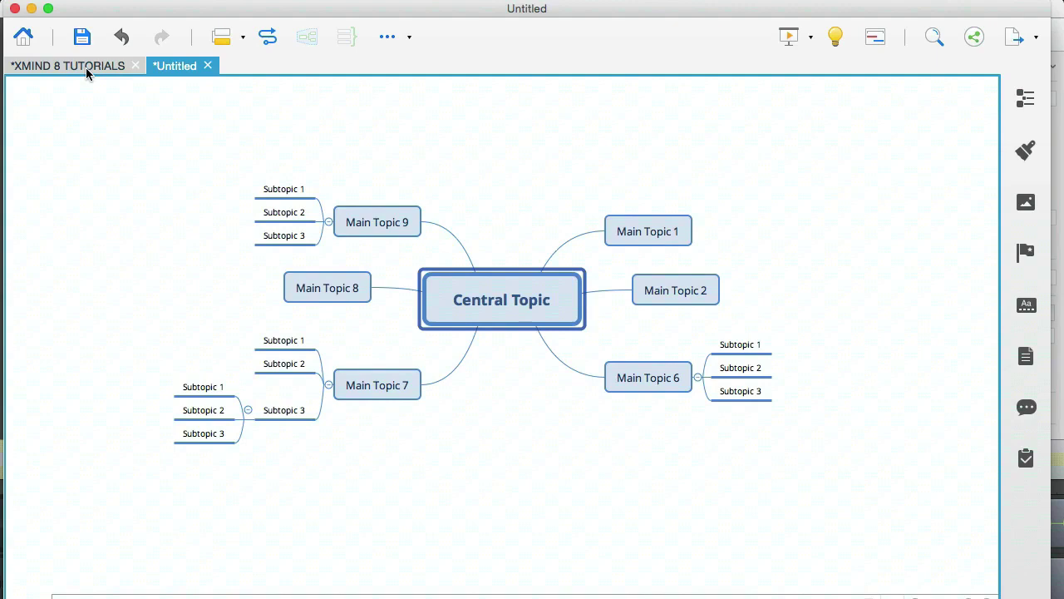
Look at the ORGANIZATION CHART topic in the tutorials map, then return to the Untitled map.
{"action": "left_click", "coordinate": [86, 68]}
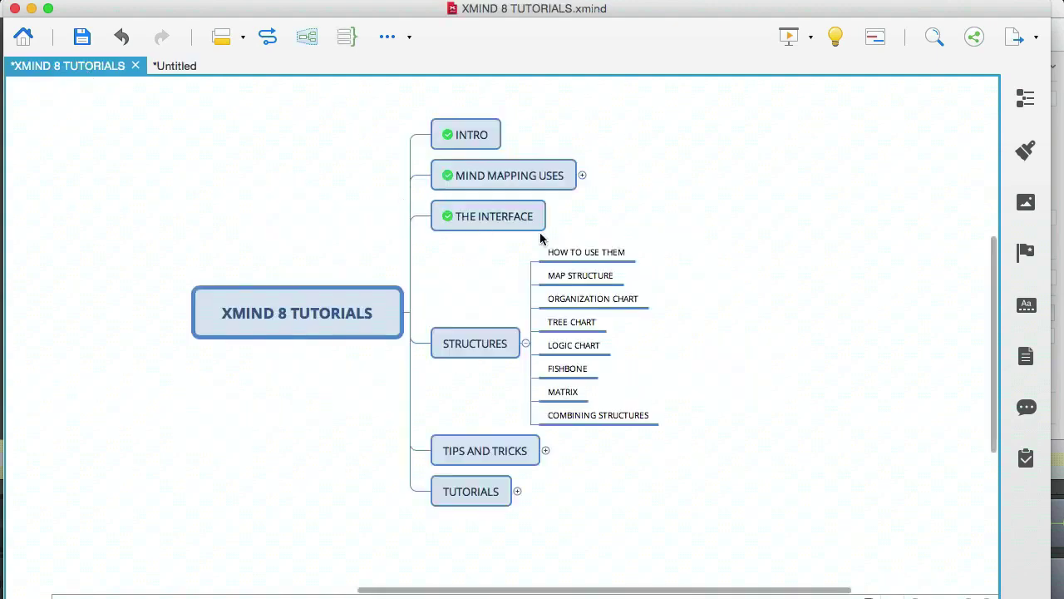
{"action": "left_click", "coordinate": [597, 305]}
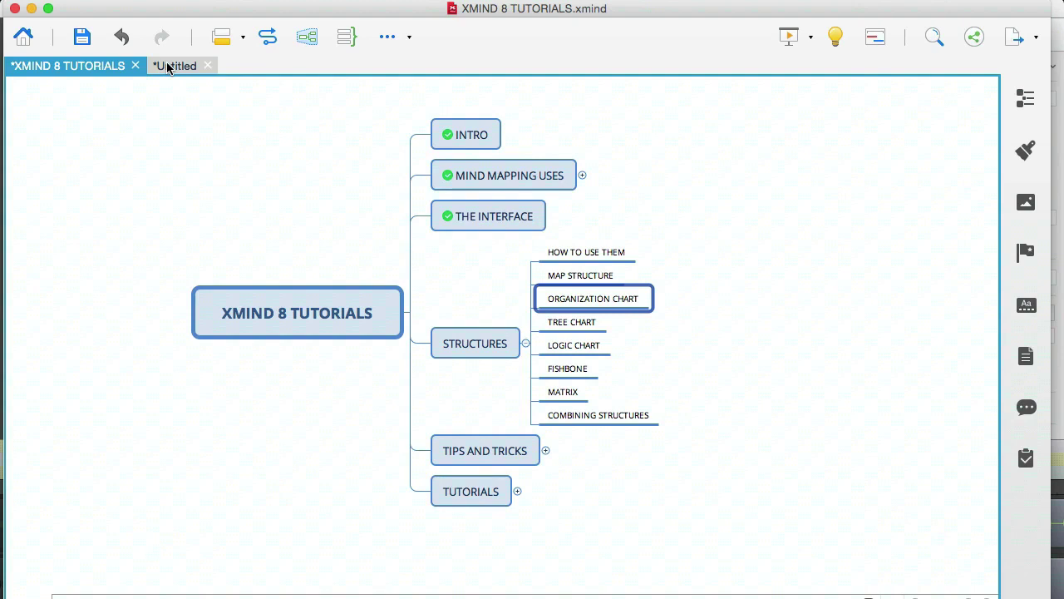
{"action": "left_click", "coordinate": [169, 67]}
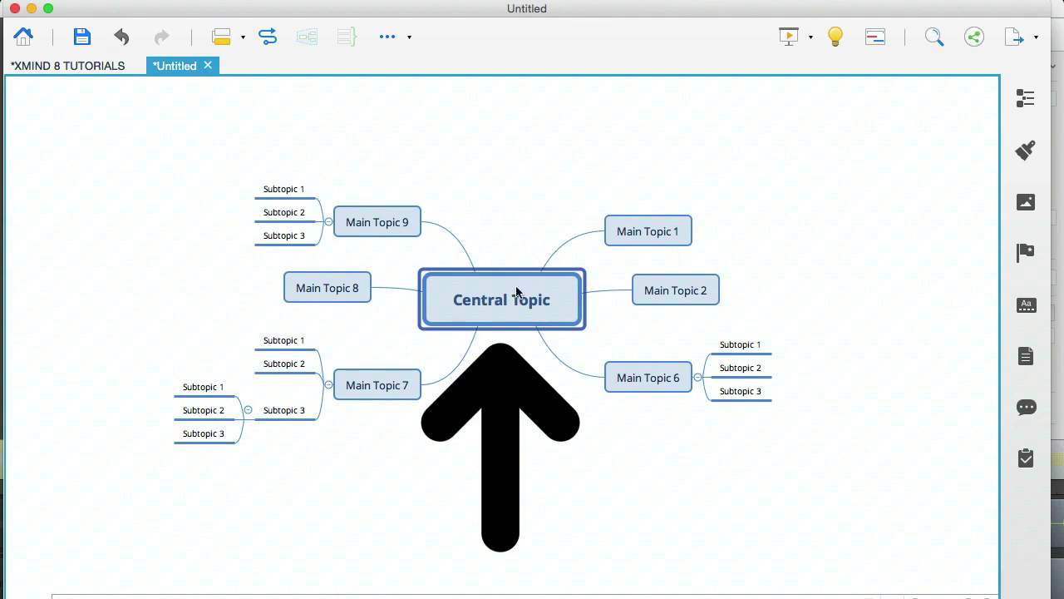
Apply the Org Chart (Up to down) structure to the Untitled map's Central Topic.
{"action": "scroll", "coordinate": [528, 380], "scroll_direction": "down", "scroll_amount": 5}
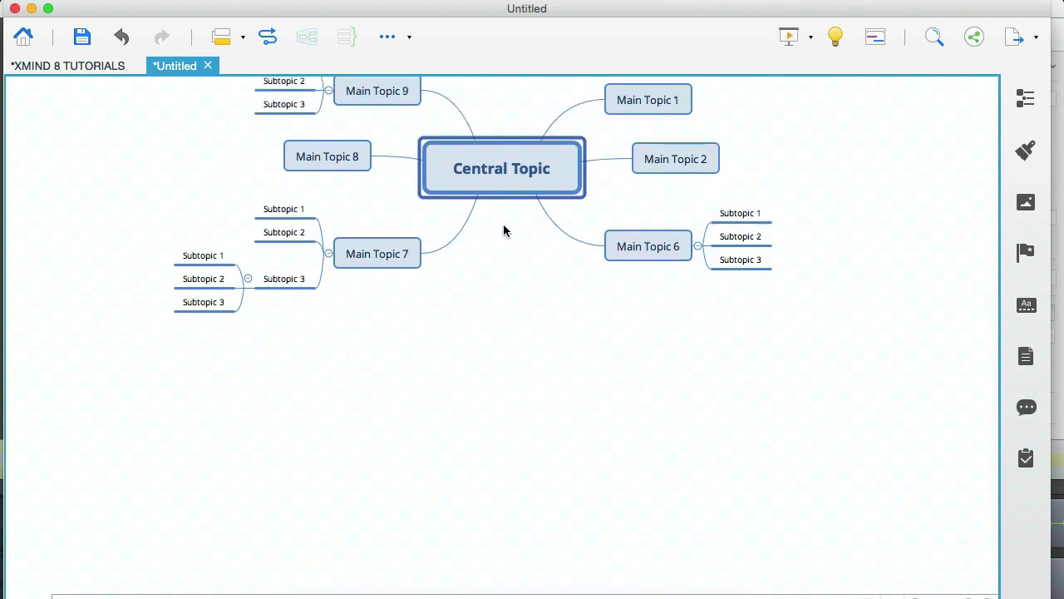
{"action": "right_click", "coordinate": [486, 176]}
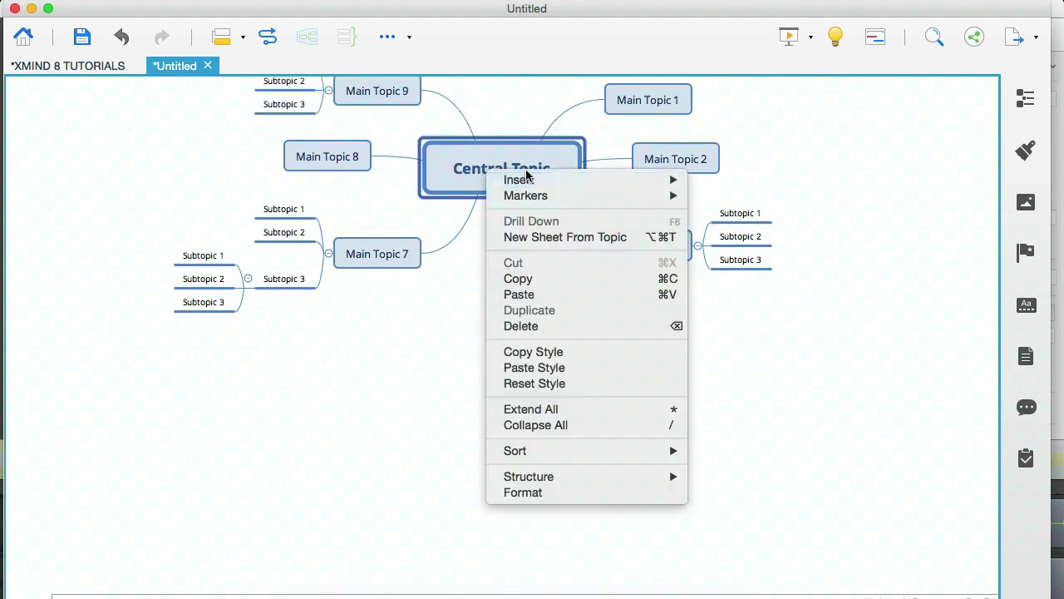
{"action": "mouse_move", "coordinate": [554, 479]}
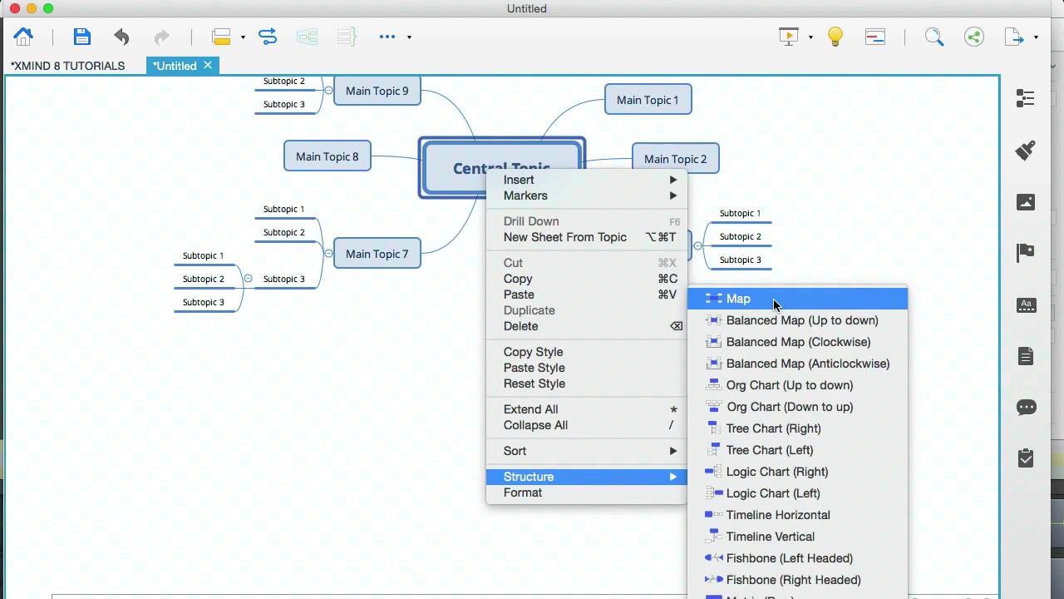
{"action": "left_click", "coordinate": [775, 388]}
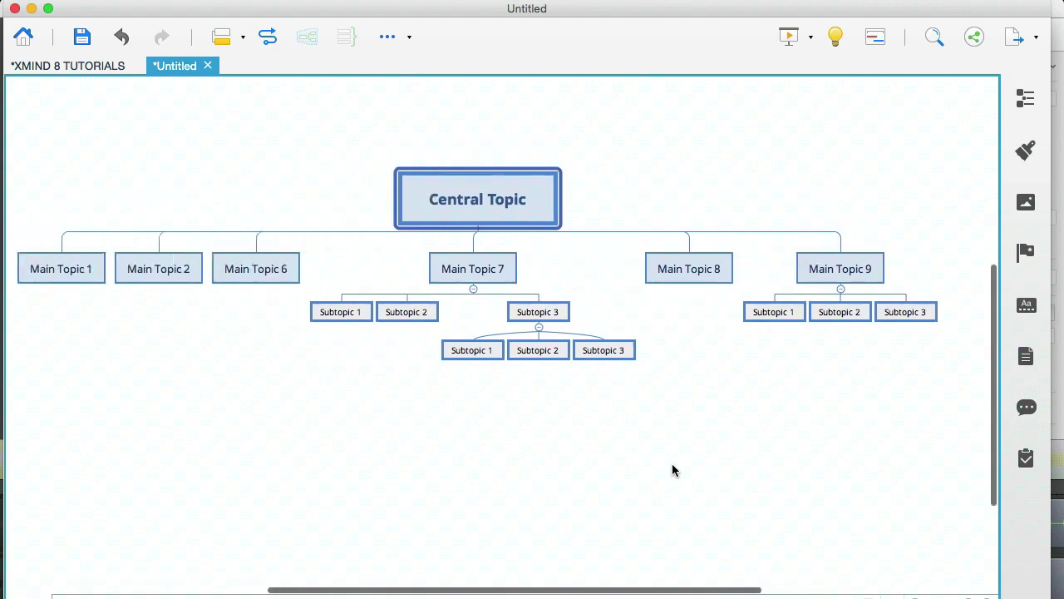
Add Subtopics 1–3 under Main Topic 6, nesting two further levels beneath each Subtopic 3.
{"action": "key", "text": "Down"}
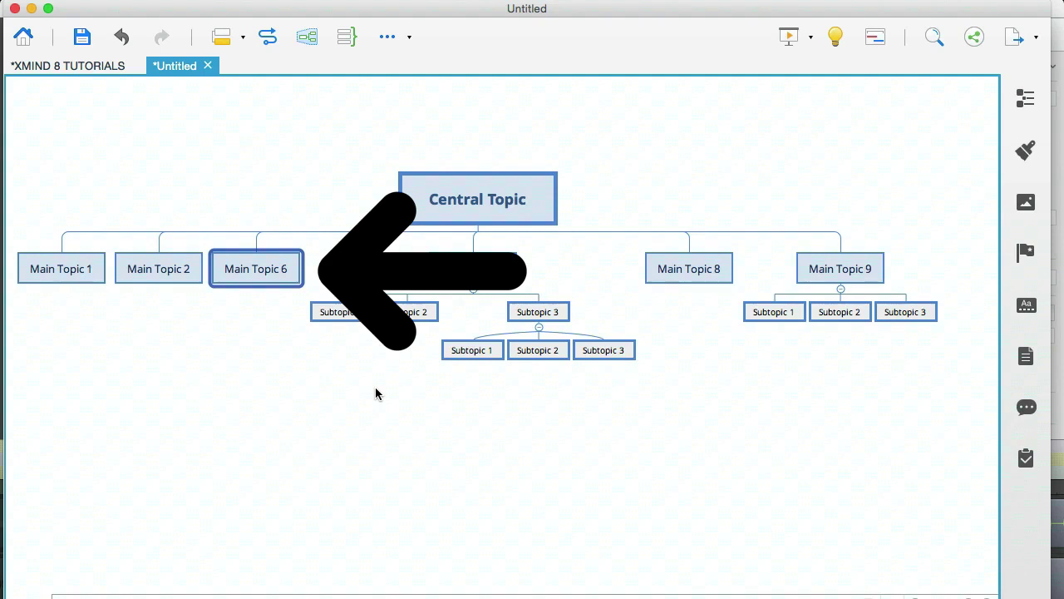
{"action": "key", "text": "Tab"}
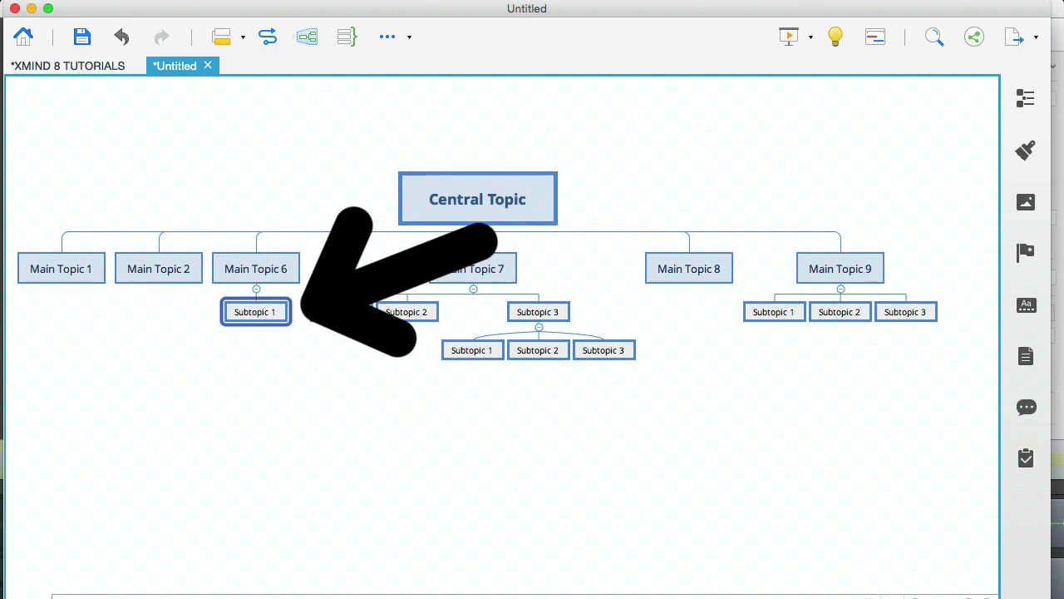
{"action": "key", "text": "Return"}
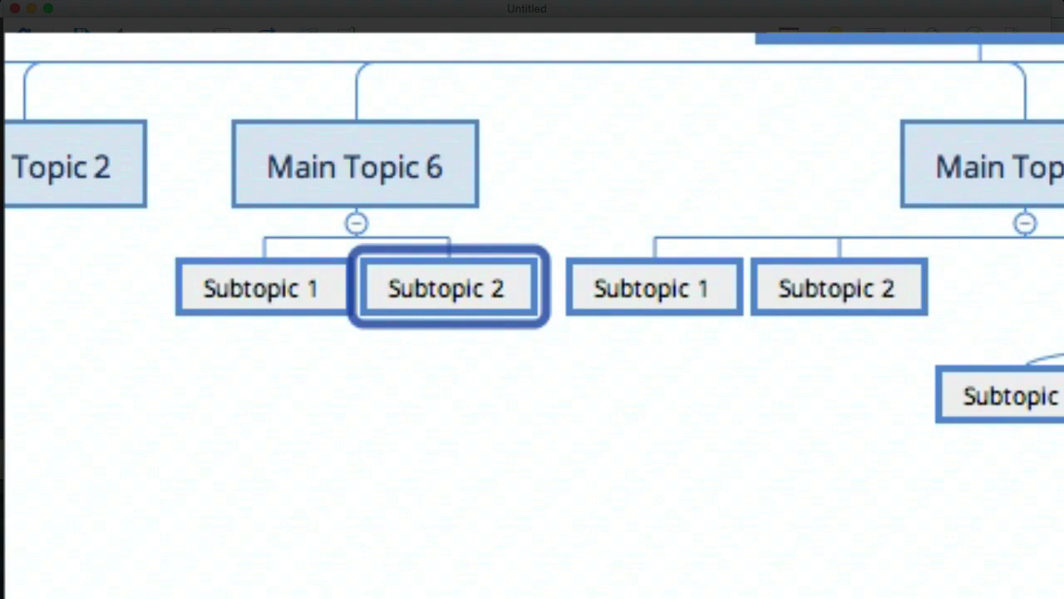
{"action": "key", "text": "Return"}
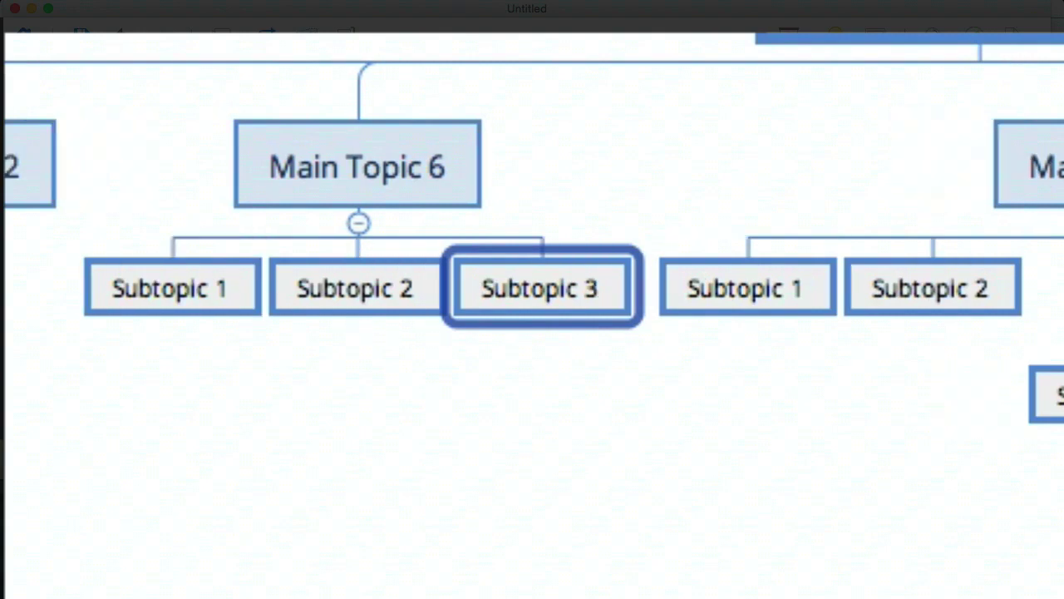
{"action": "key", "text": "Tab"}
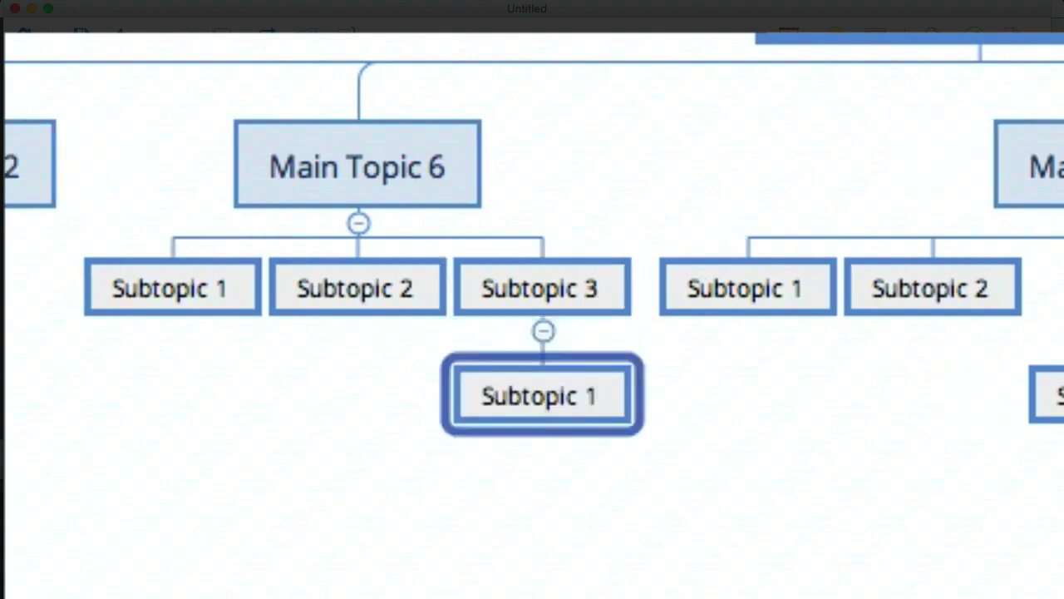
{"action": "key", "text": "Return"}
{"action": "key", "text": "Return"}
{"action": "key", "text": "Tab"}
{"action": "key", "text": "Return"}
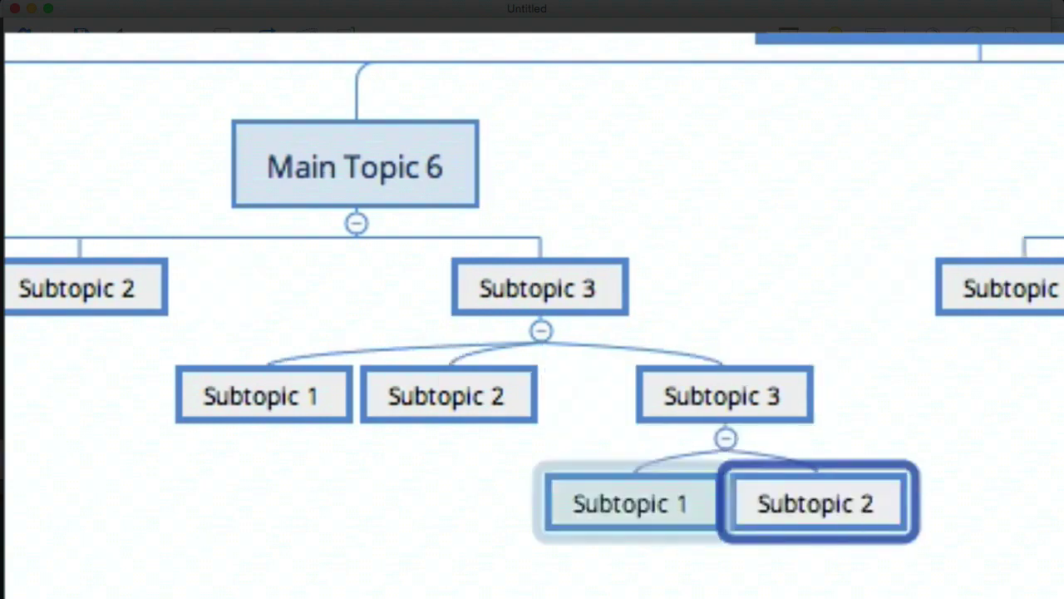
{"action": "key", "text": "Return"}
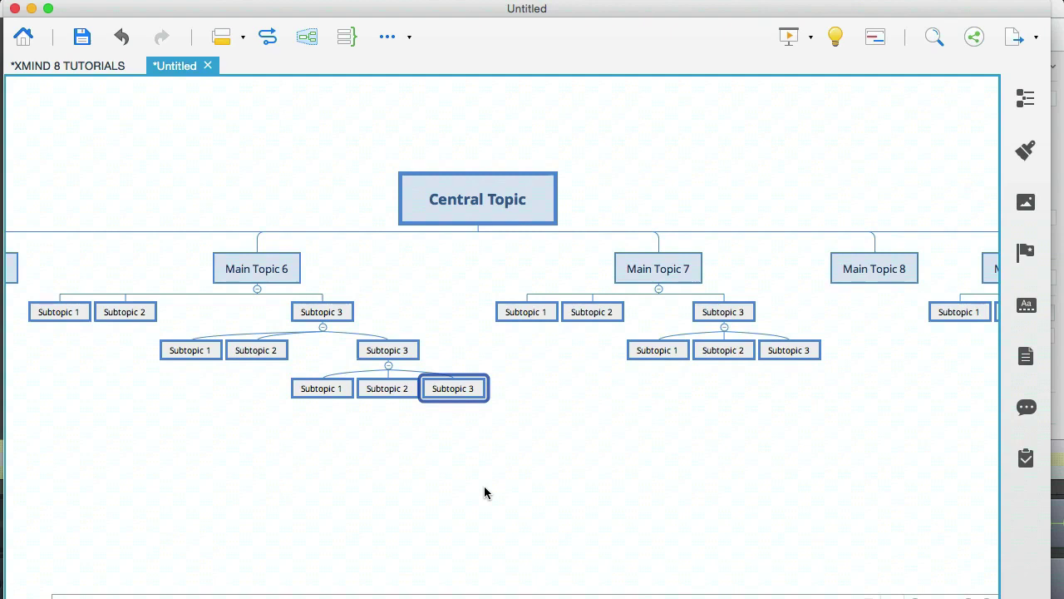
Select Main Topic 1 and show the Markers library.
{"action": "scroll", "coordinate": [485, 492], "scroll_direction": "left", "scroll_amount": 10}
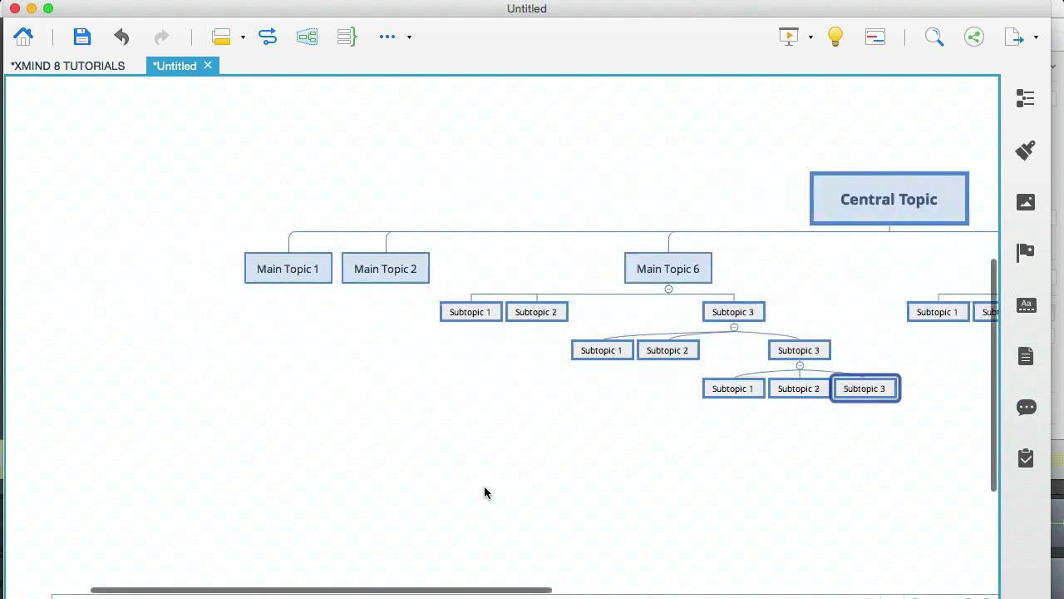
{"action": "left_click", "coordinate": [286, 274]}
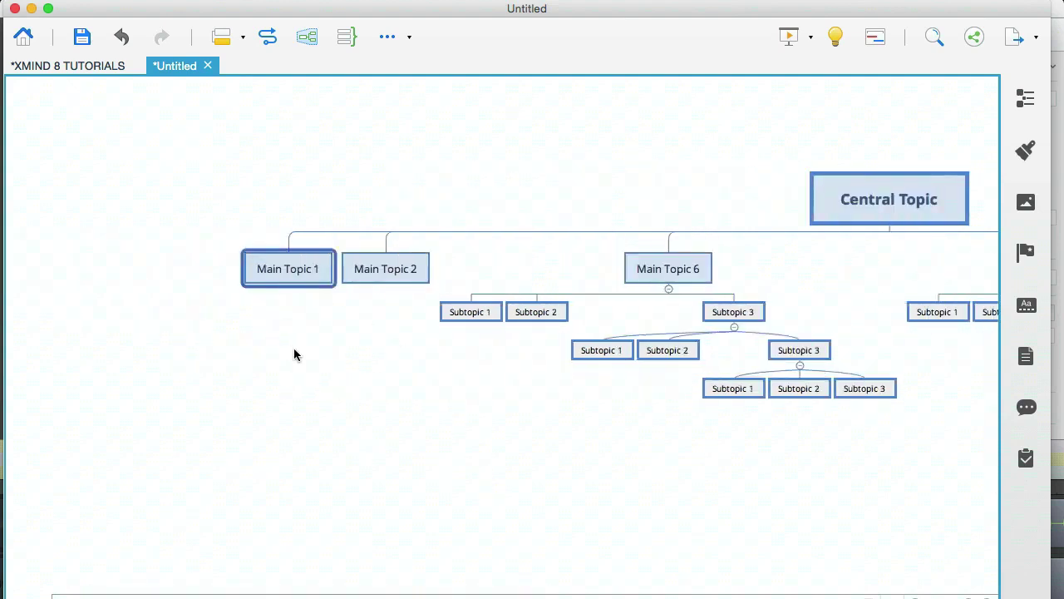
{"action": "left_click", "coordinate": [1028, 257]}
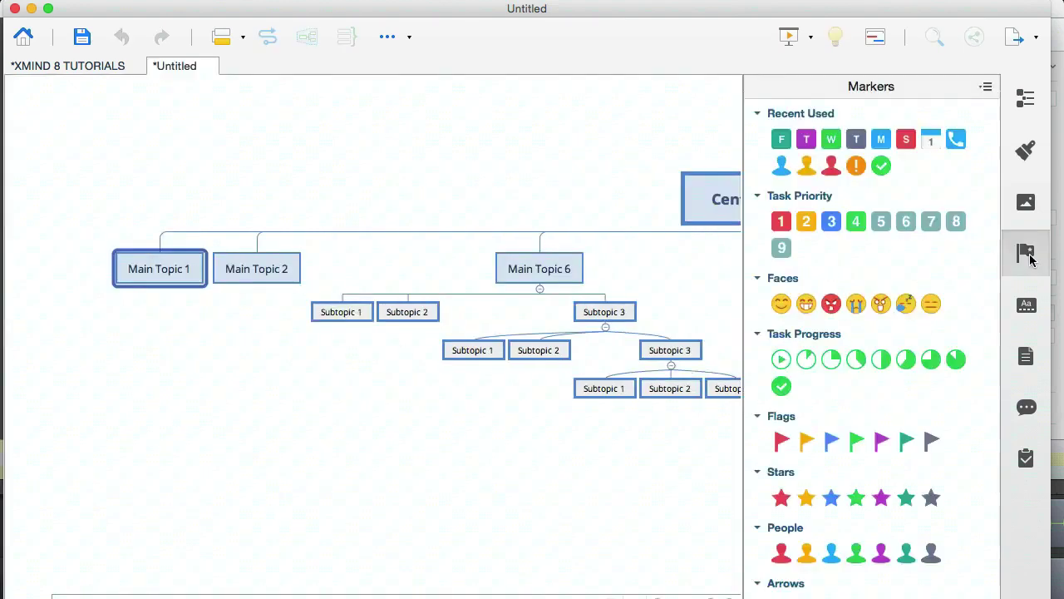
Give Main Topics 1 and 2 the green check-mark marker.
{"action": "left_click", "coordinate": [781, 386]}
{"action": "left_click", "coordinate": [242, 276]}
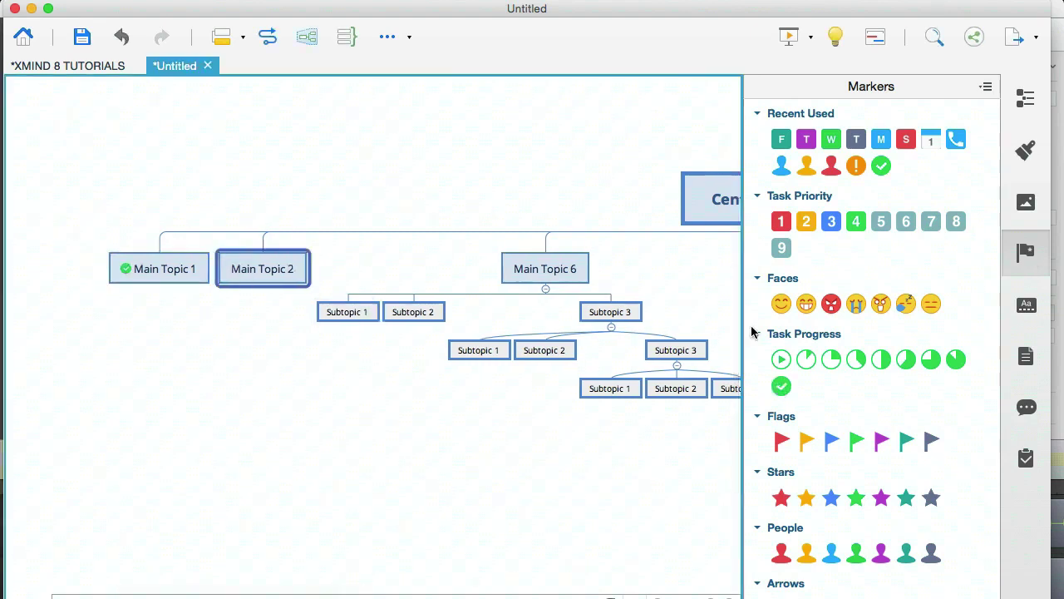
{"action": "left_click", "coordinate": [782, 386]}
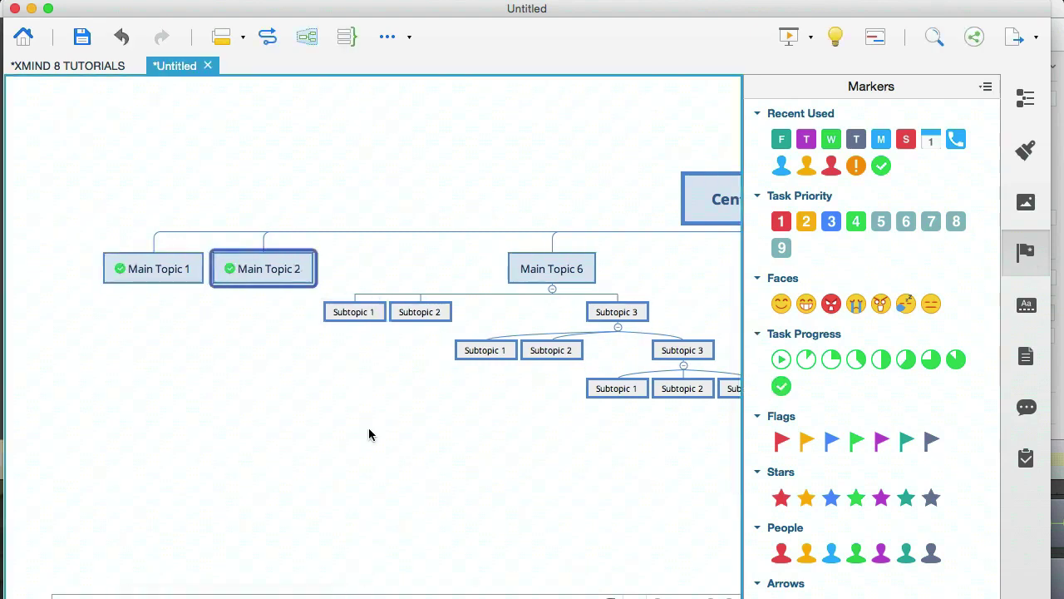
Add task-progress markers to Subtopics 1 and 2 of Main Topic 6 and Subtopic 3's Subtopic 1, then close Markers.
{"action": "scroll", "coordinate": [368, 433], "scroll_direction": "right", "scroll_amount": 2}
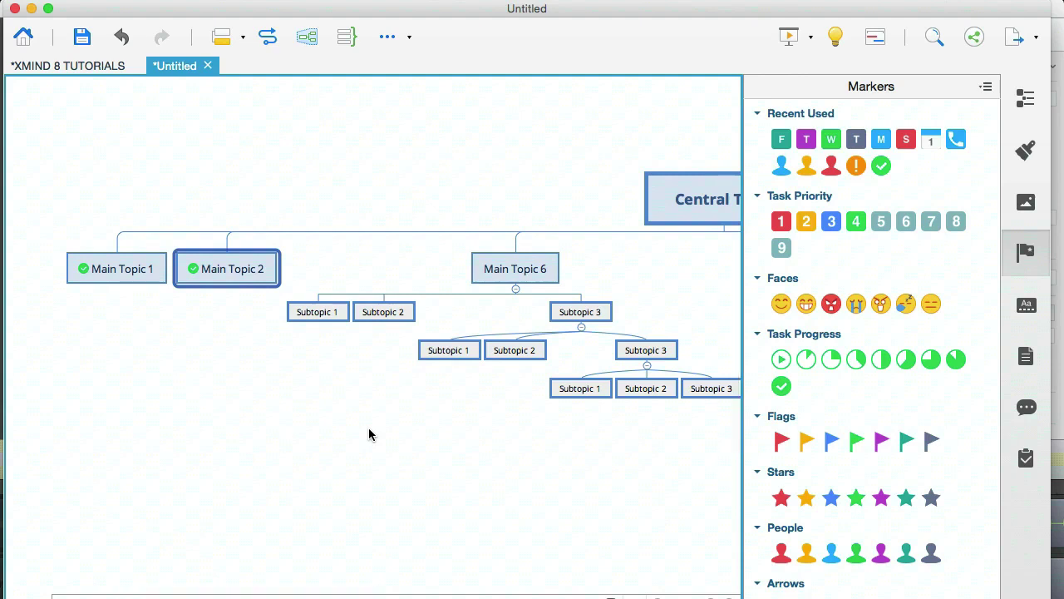
{"action": "left_click", "coordinate": [321, 313]}
{"action": "left_click", "coordinate": [898, 376]}
{"action": "left_click", "coordinate": [224, 308]}
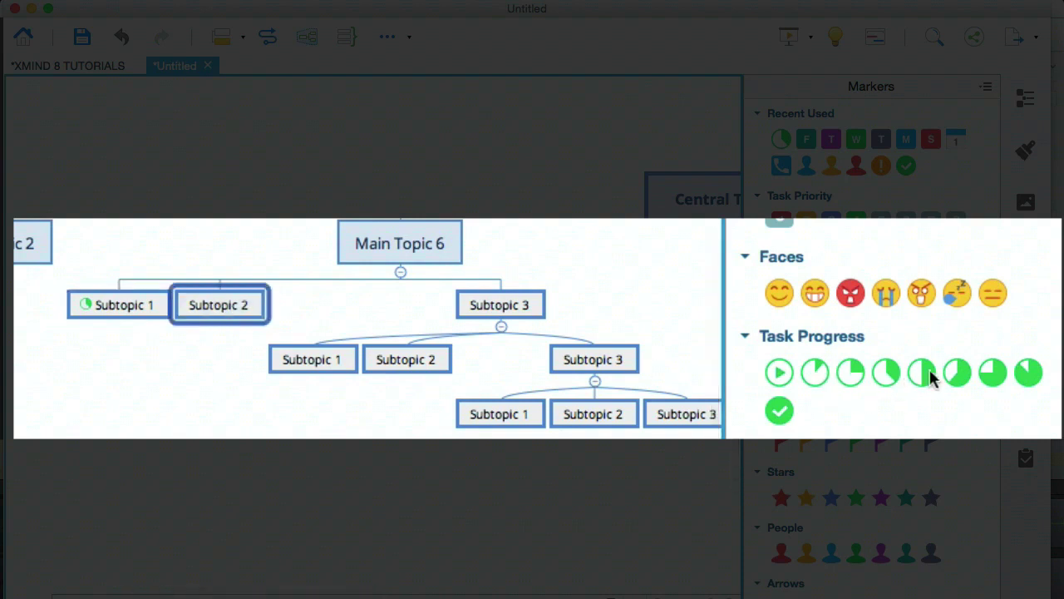
{"action": "left_click", "coordinate": [957, 375]}
{"action": "left_click", "coordinate": [326, 361]}
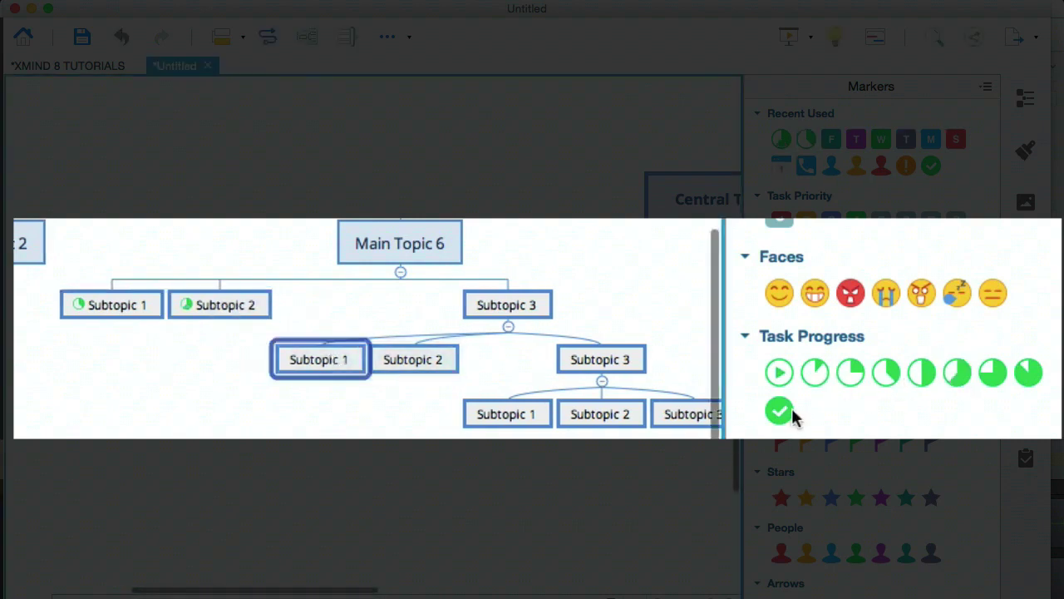
{"action": "left_click", "coordinate": [806, 360]}
{"action": "left_click", "coordinate": [549, 431]}
{"action": "left_click", "coordinate": [1025, 252]}
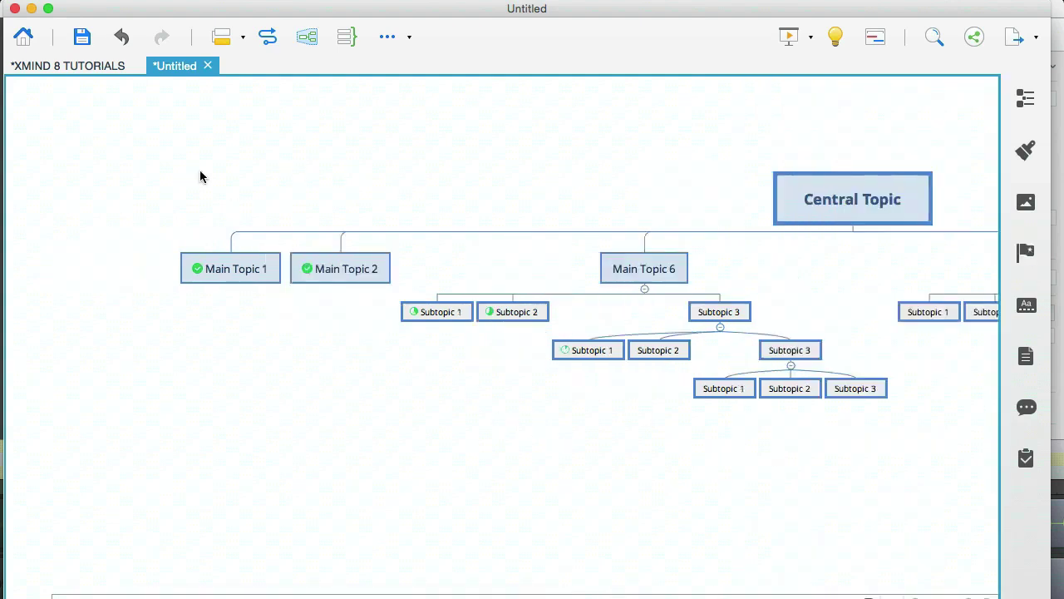
Review the TREE CHART lesson in the tutorials map.
{"action": "left_click", "coordinate": [78, 67]}
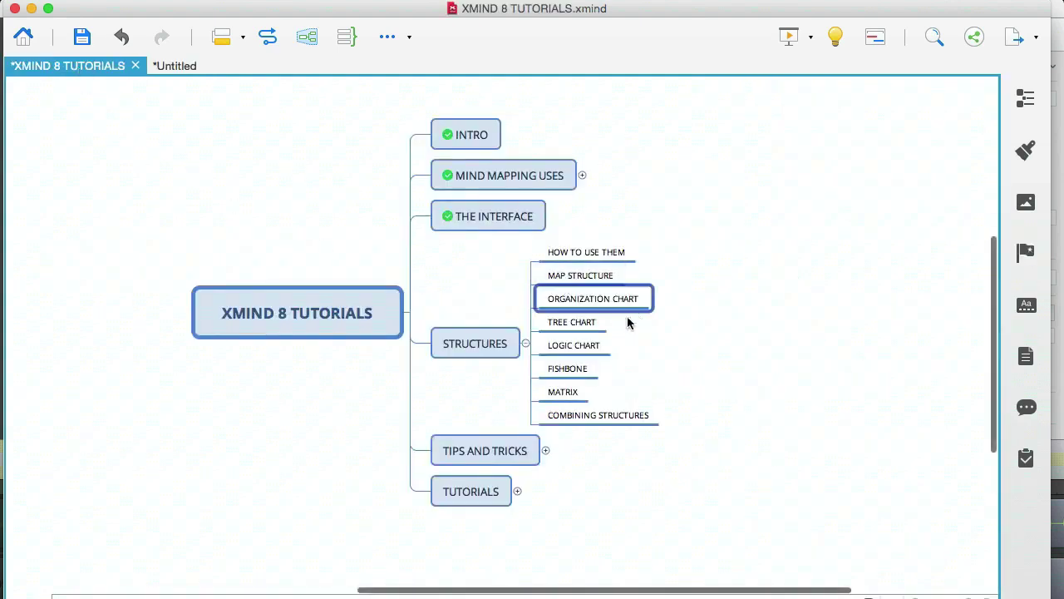
{"action": "left_click", "coordinate": [582, 322]}
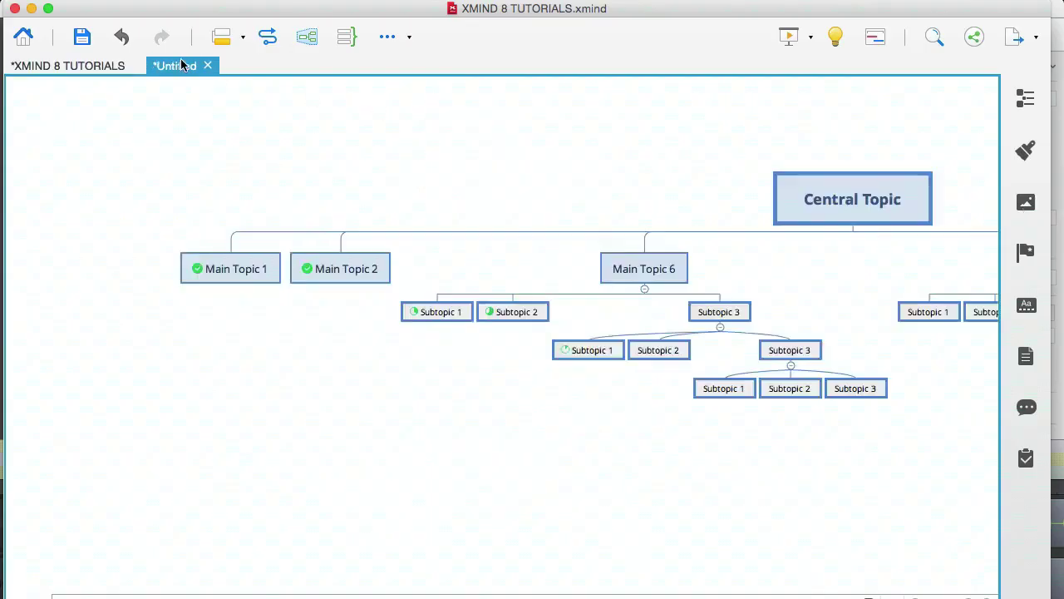
{"action": "scroll", "coordinate": [471, 435], "scroll_direction": "right", "scroll_amount": 8}
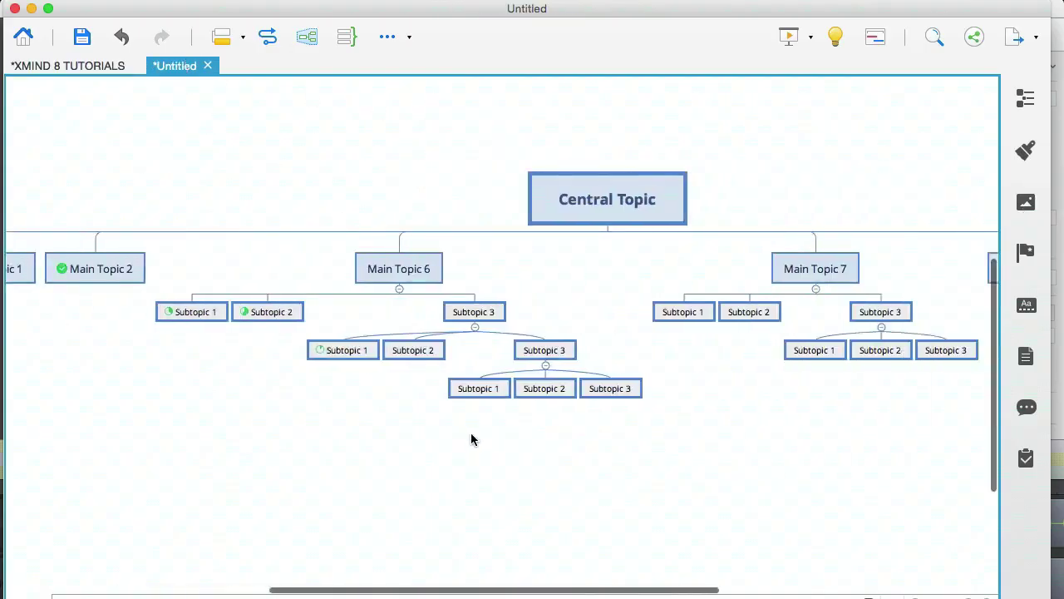
{"action": "scroll", "coordinate": [471, 436], "scroll_direction": "right", "scroll_amount": 2}
Set the Central Topic's structure to Tree Chart (Right).
{"action": "left_click", "coordinate": [469, 200]}
{"action": "right_click", "coordinate": [470, 201]}
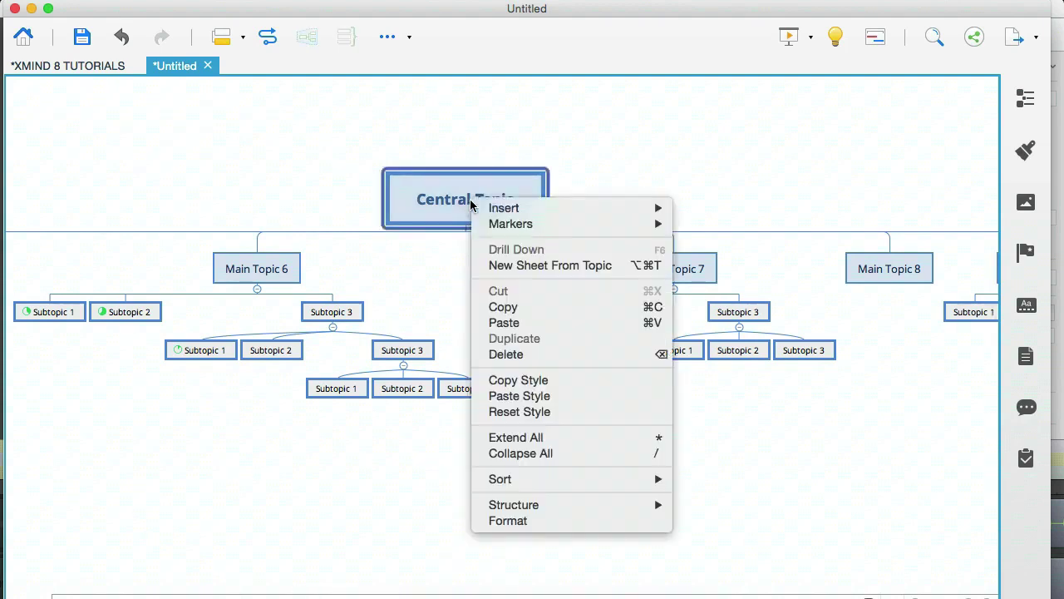
{"action": "mouse_move", "coordinate": [554, 504]}
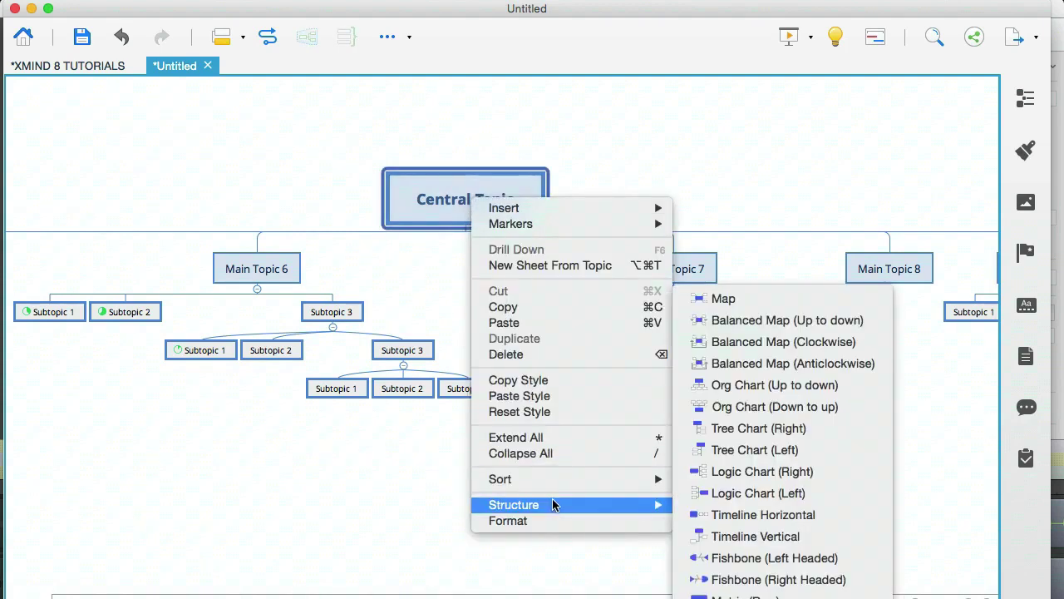
{"action": "left_click", "coordinate": [743, 434]}
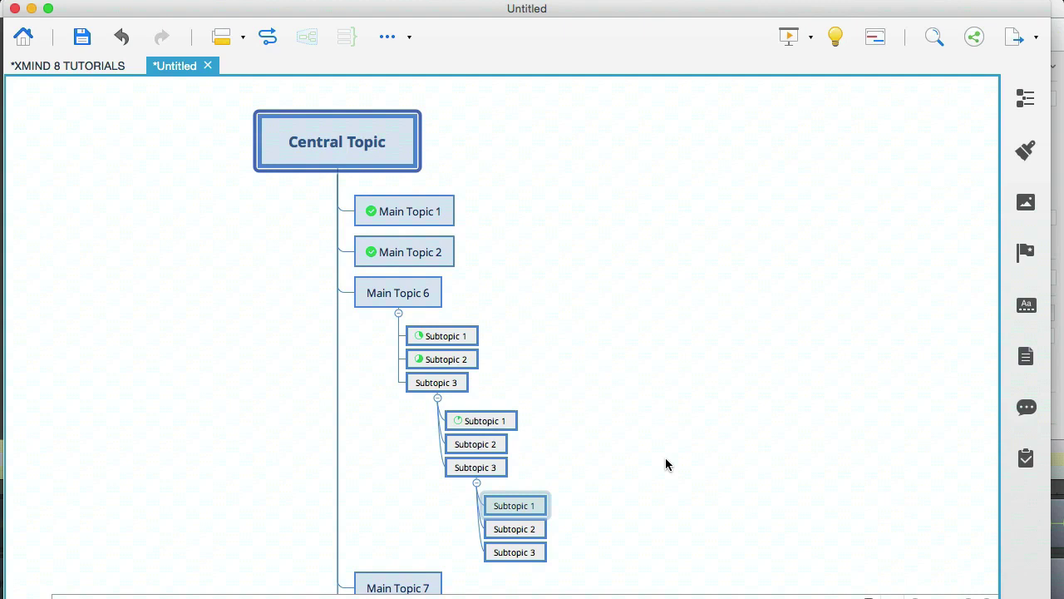
{"action": "scroll", "coordinate": [641, 437], "scroll_direction": "down", "scroll_amount": 10}
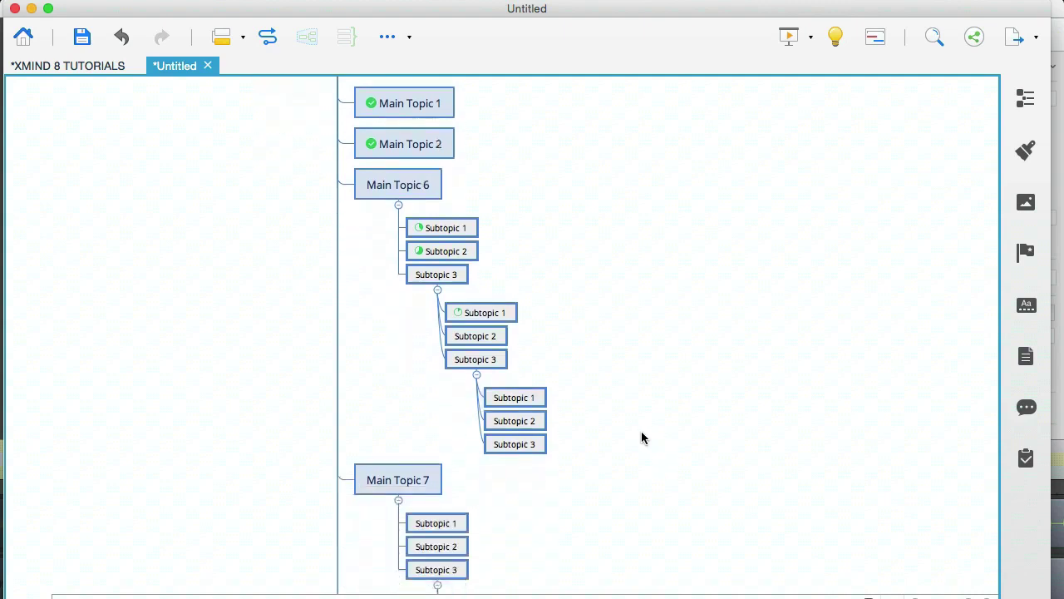
{"action": "scroll", "coordinate": [641, 438], "scroll_direction": "up", "scroll_amount": 5}
{"action": "scroll", "coordinate": [641, 438], "scroll_direction": "up", "scroll_amount": 8}
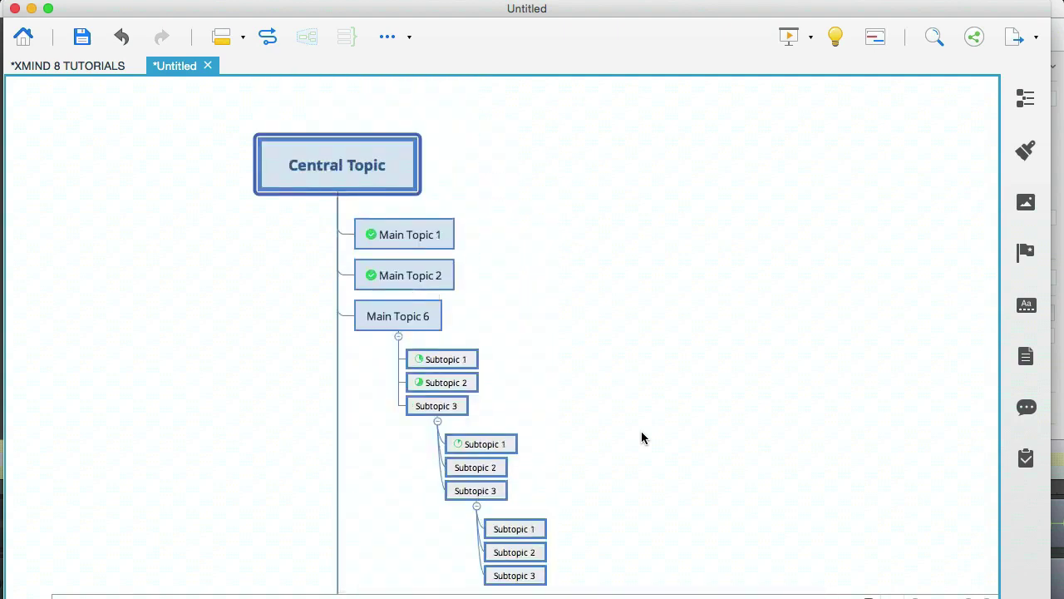
{"action": "scroll", "coordinate": [641, 438], "scroll_direction": "down", "scroll_amount": 3}
{"action": "scroll", "coordinate": [716, 454], "scroll_direction": "up", "scroll_amount": 2}
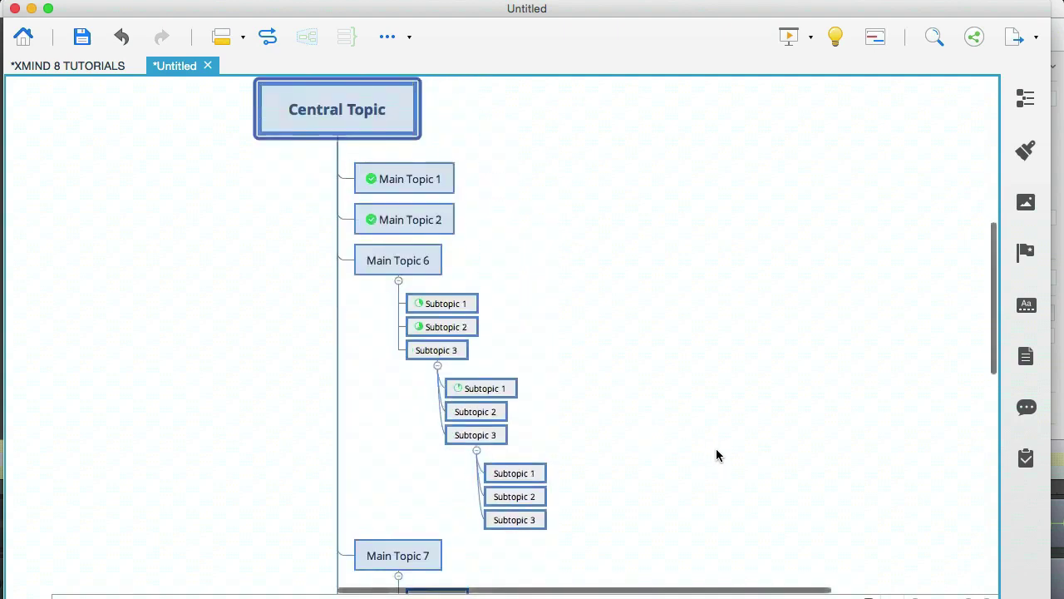
{"action": "scroll", "coordinate": [717, 450], "scroll_direction": "up", "scroll_amount": 2}
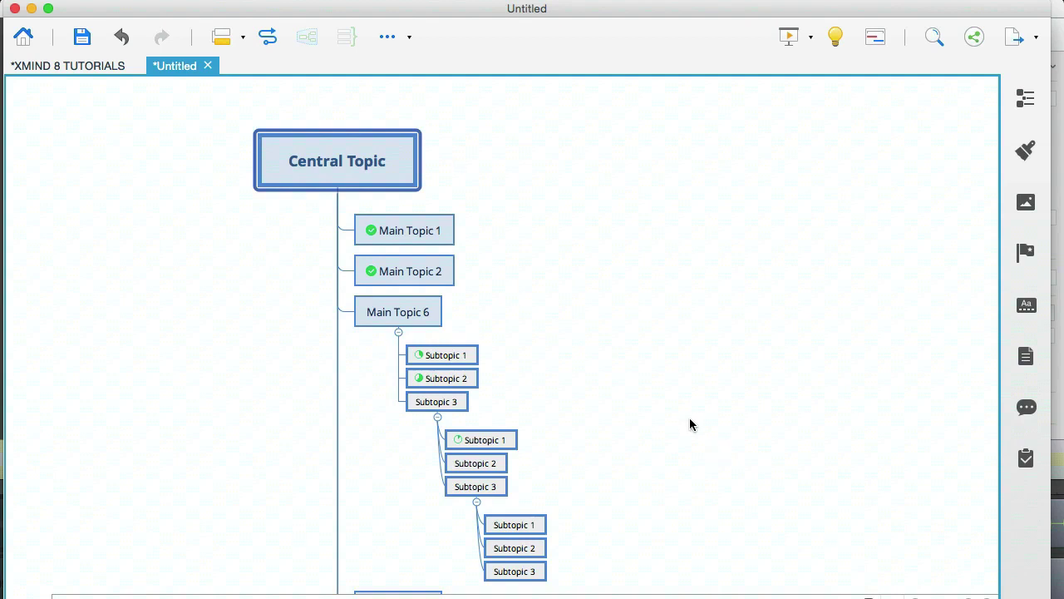
Consult the LOGIC CHART lesson, then restructure the Untitled map as Logic Chart (Right).
{"action": "left_click", "coordinate": [88, 69]}
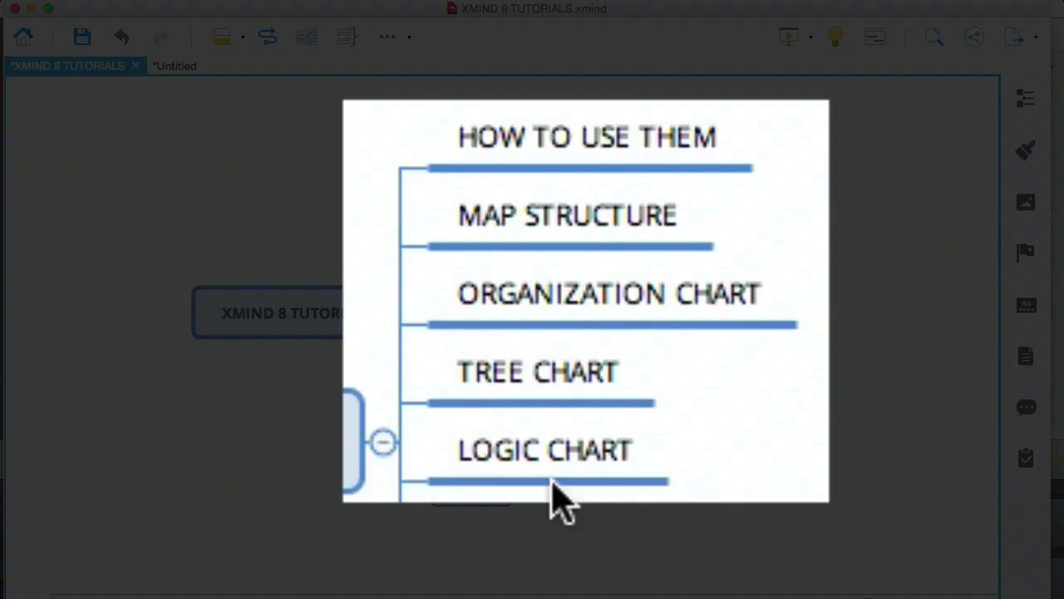
{"action": "left_click", "coordinate": [582, 489]}
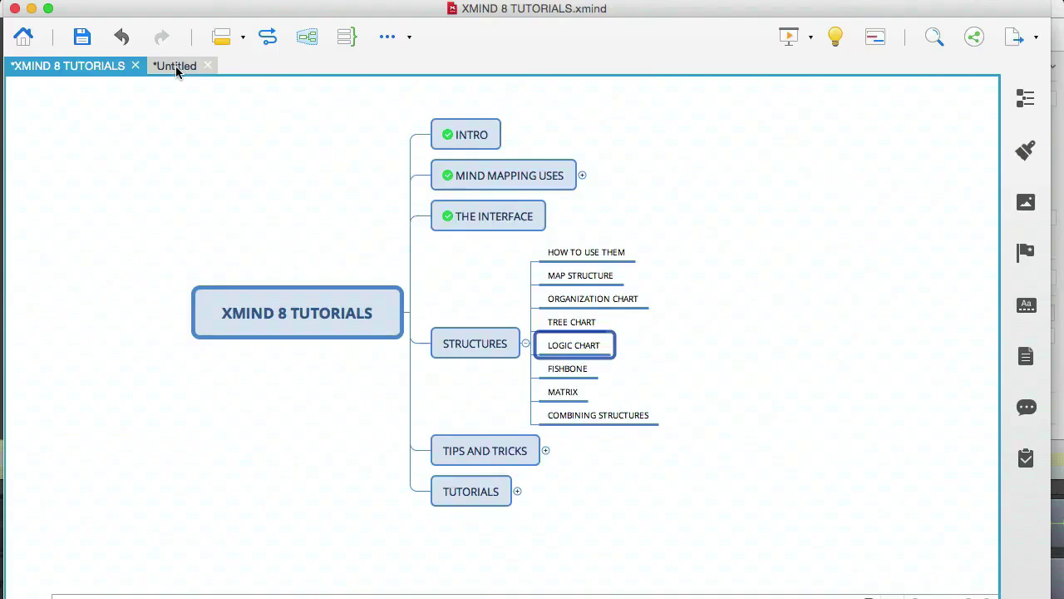
{"action": "left_click", "coordinate": [175, 65]}
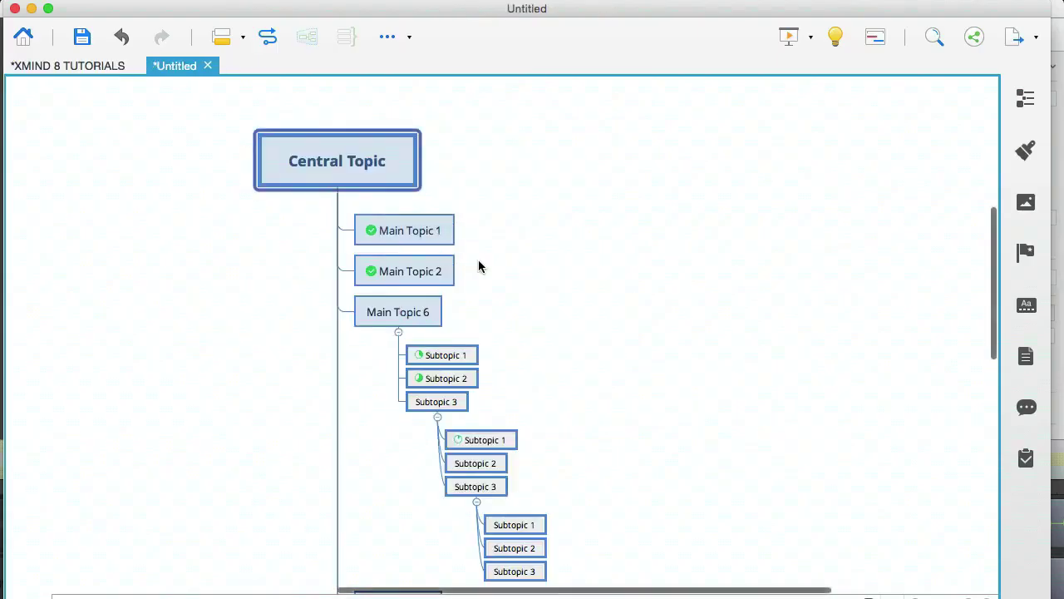
{"action": "right_click", "coordinate": [338, 164]}
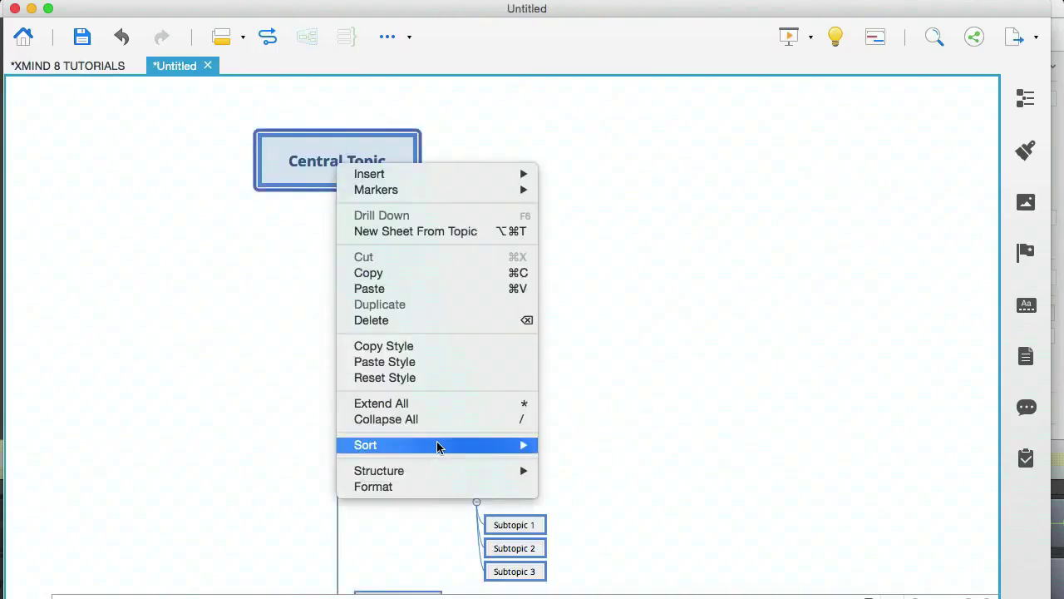
{"action": "mouse_move", "coordinate": [437, 472]}
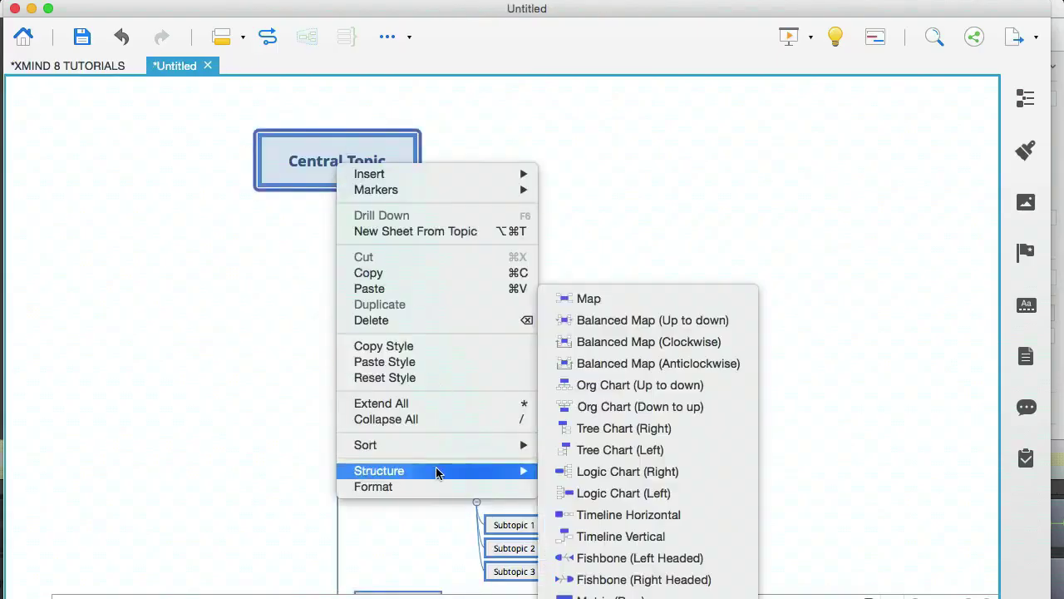
{"action": "left_click", "coordinate": [617, 479]}
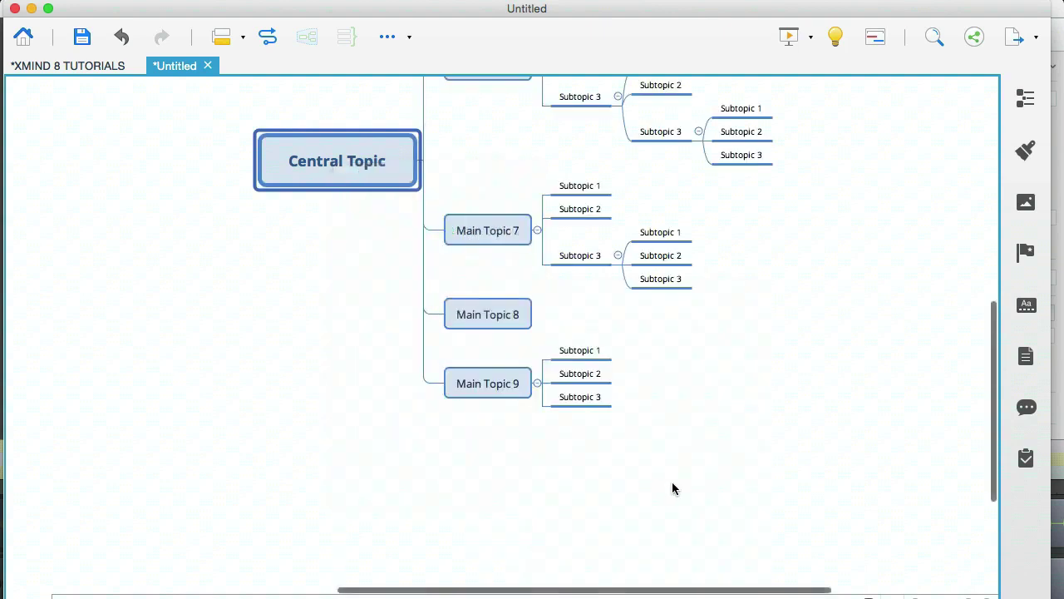
Inspect the new logic chart layout, comparing it against the tutorials map.
{"action": "scroll", "coordinate": [672, 482], "scroll_direction": "up", "scroll_amount": 2}
{"action": "scroll", "coordinate": [672, 488], "scroll_direction": "up", "scroll_amount": 3}
{"action": "scroll", "coordinate": [672, 488], "scroll_direction": "right", "scroll_amount": 3}
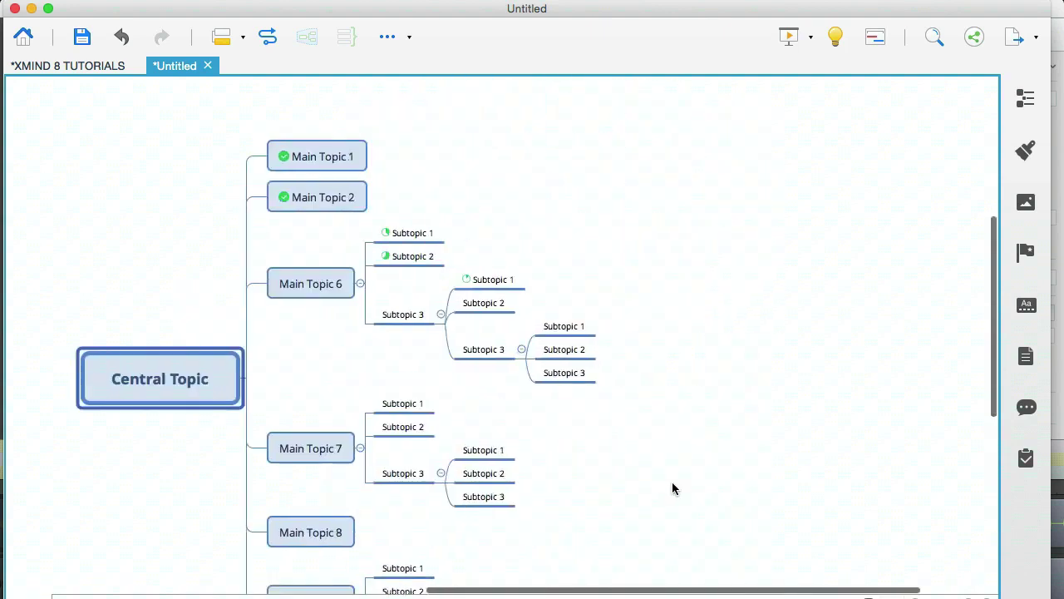
{"action": "scroll", "coordinate": [674, 488], "scroll_direction": "left", "scroll_amount": 4}
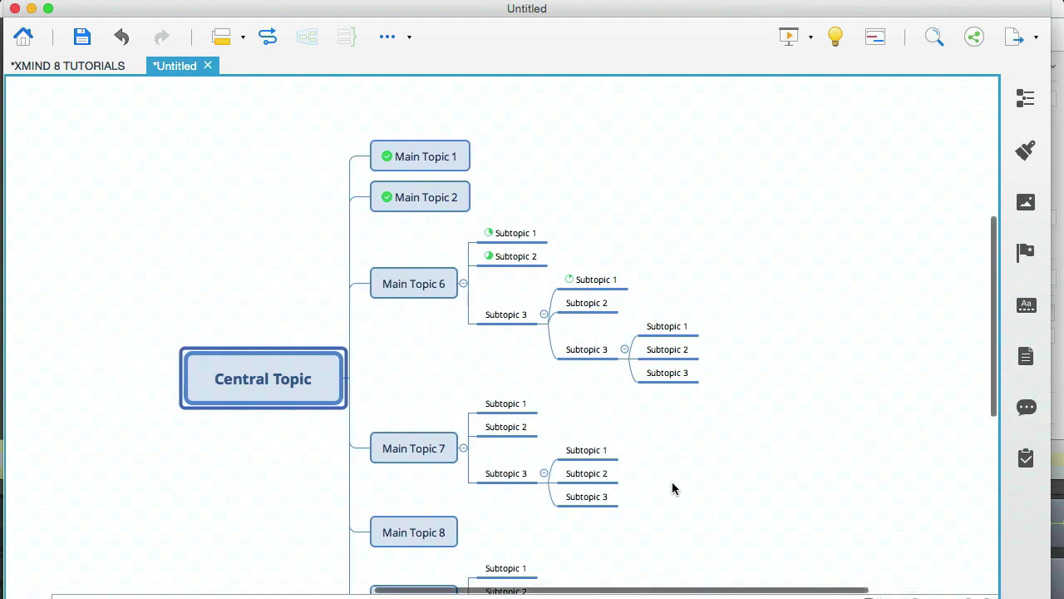
{"action": "left_click", "coordinate": [84, 67]}
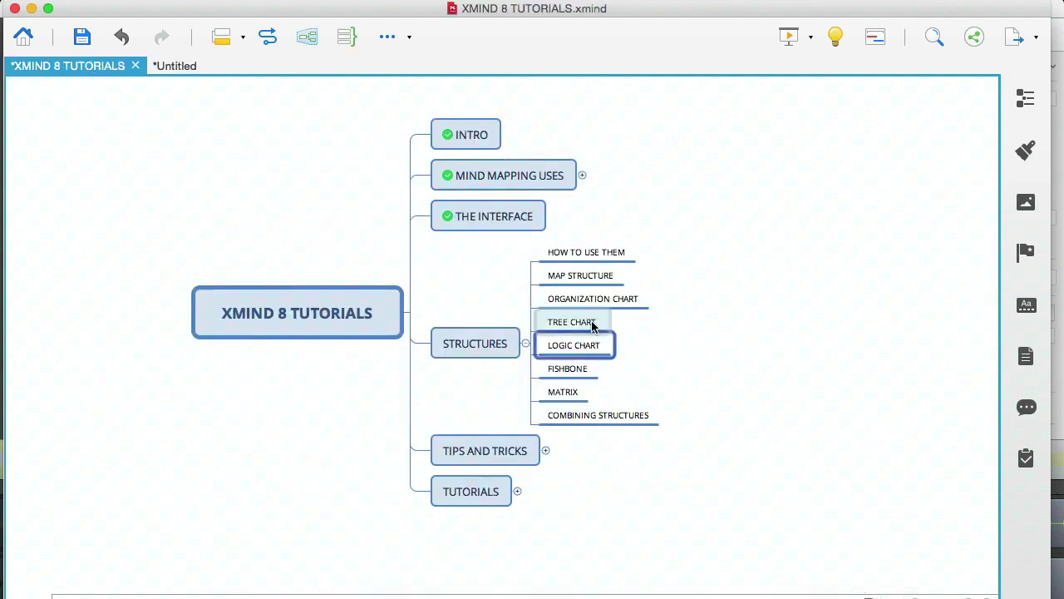
{"action": "left_click", "coordinate": [174, 65]}
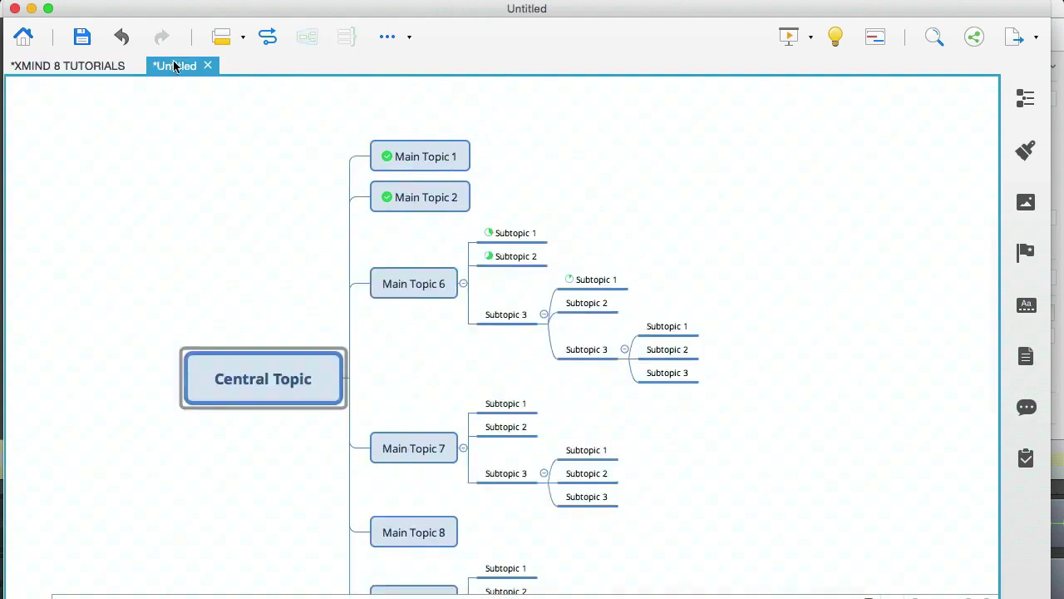
{"action": "scroll", "coordinate": [761, 321], "scroll_direction": "down", "scroll_amount": 2}
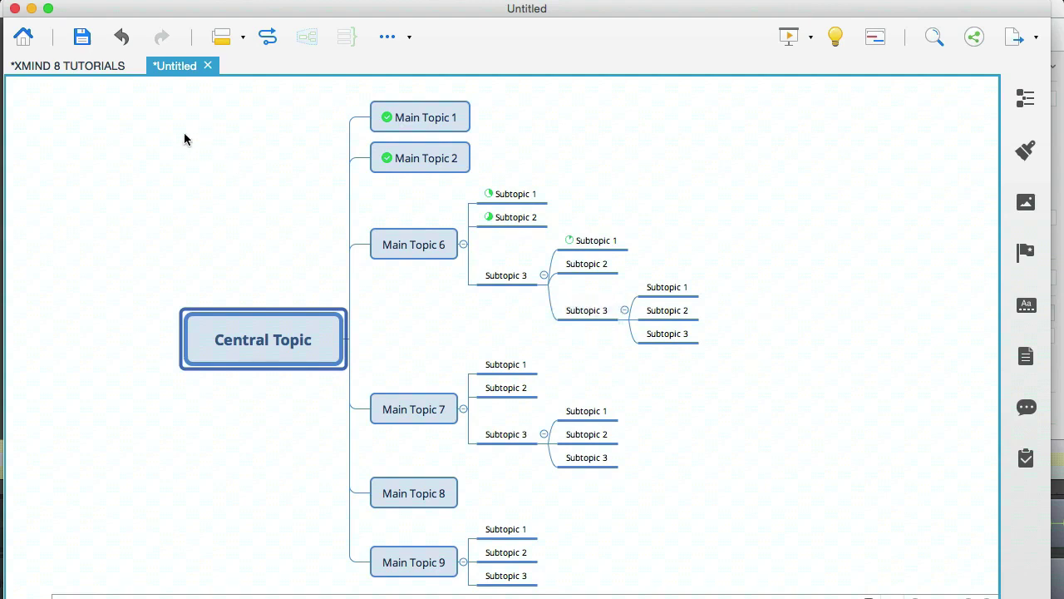
Restructure the Untitled map as Fishbone (Right Headed), then go back to the tutorials map.
{"action": "left_click", "coordinate": [89, 67]}
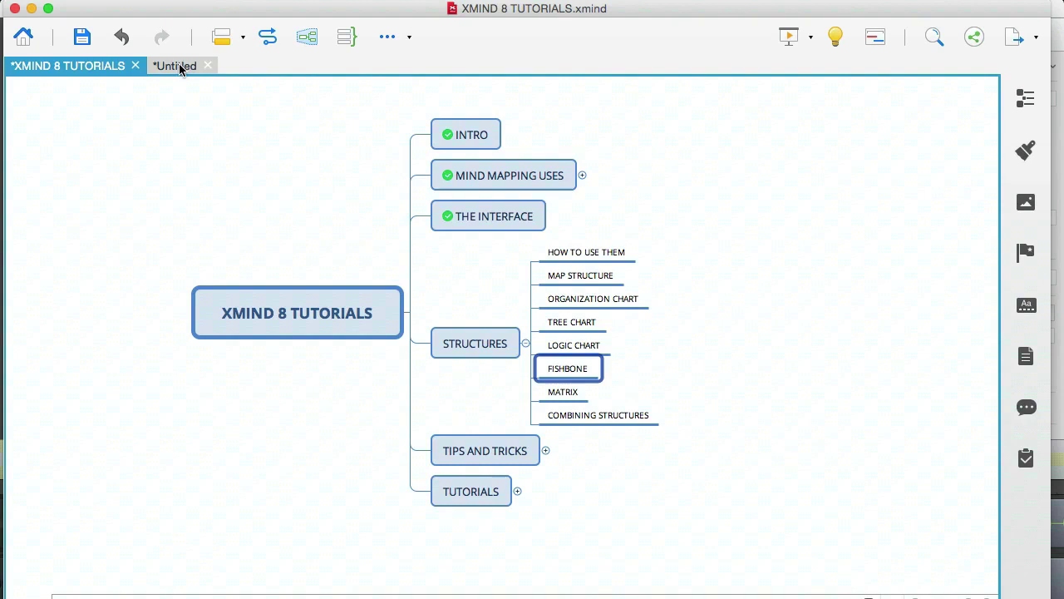
{"action": "left_click", "coordinate": [179, 68]}
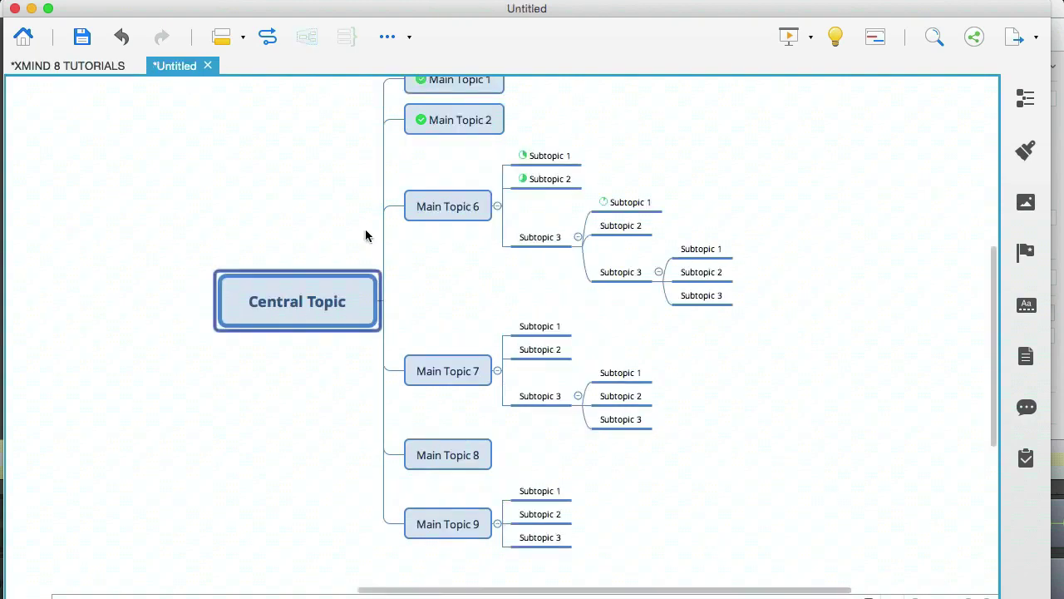
{"action": "scroll", "coordinate": [366, 252], "scroll_direction": "down", "scroll_amount": 5}
{"action": "right_click", "coordinate": [313, 187]}
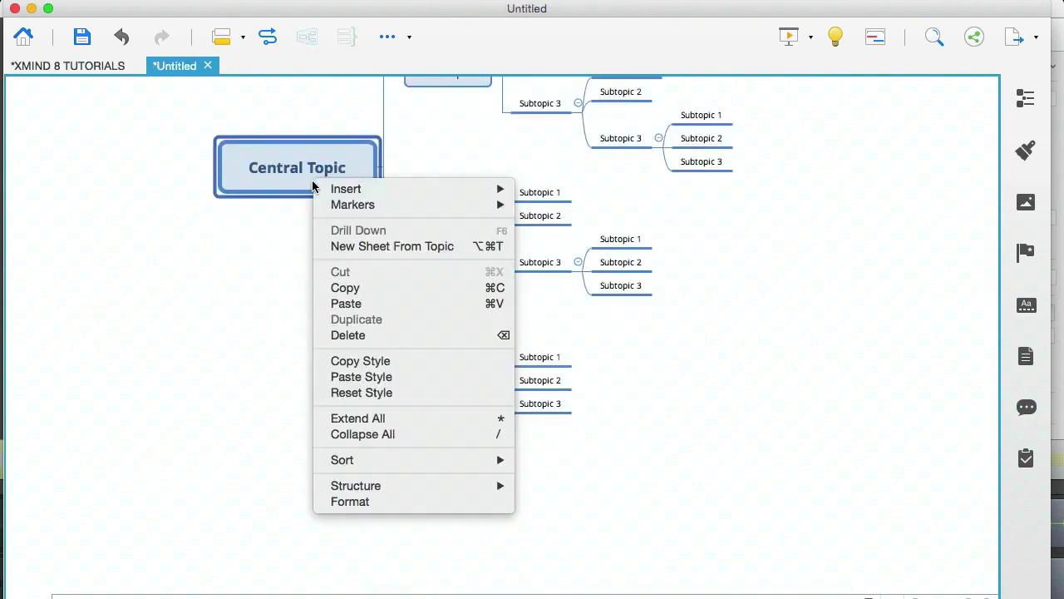
{"action": "mouse_move", "coordinate": [409, 485]}
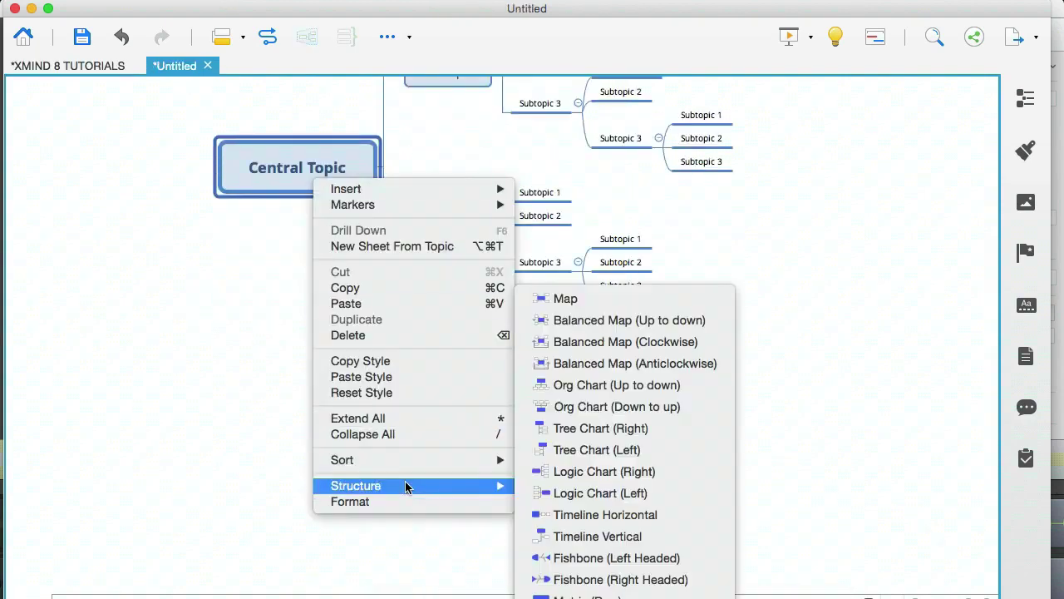
{"action": "left_click", "coordinate": [632, 578]}
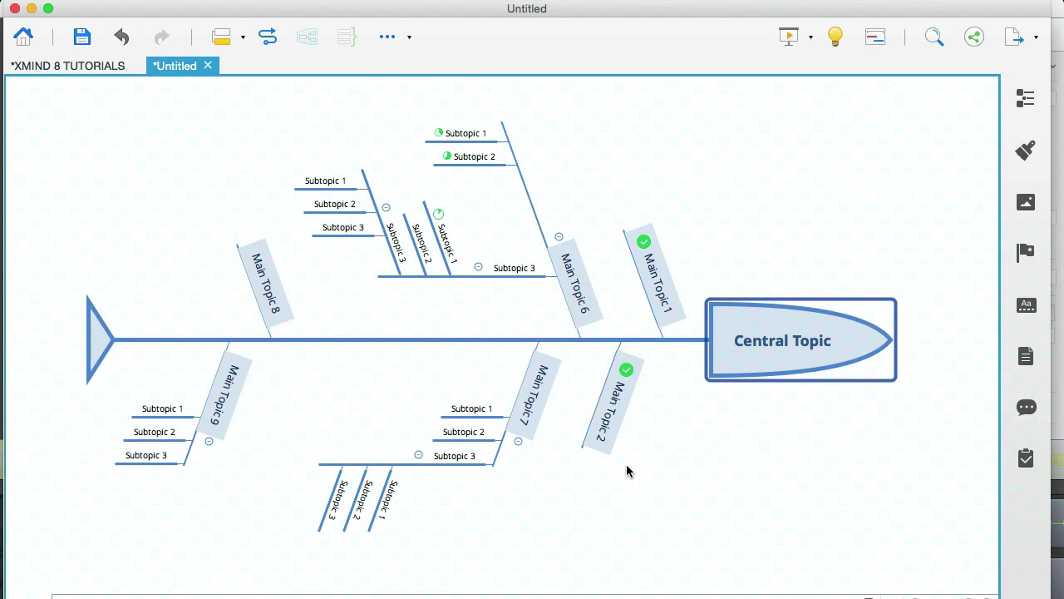
{"action": "left_click", "coordinate": [84, 66]}
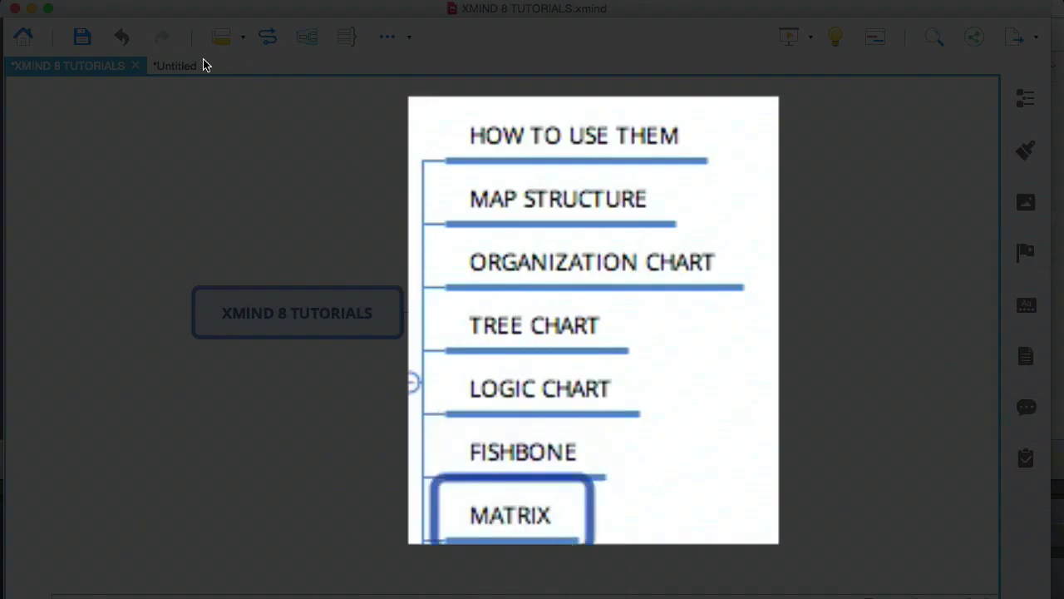
Restructure the Untitled map's Central Topic as a Matrix (Row).
{"action": "left_click", "coordinate": [179, 69]}
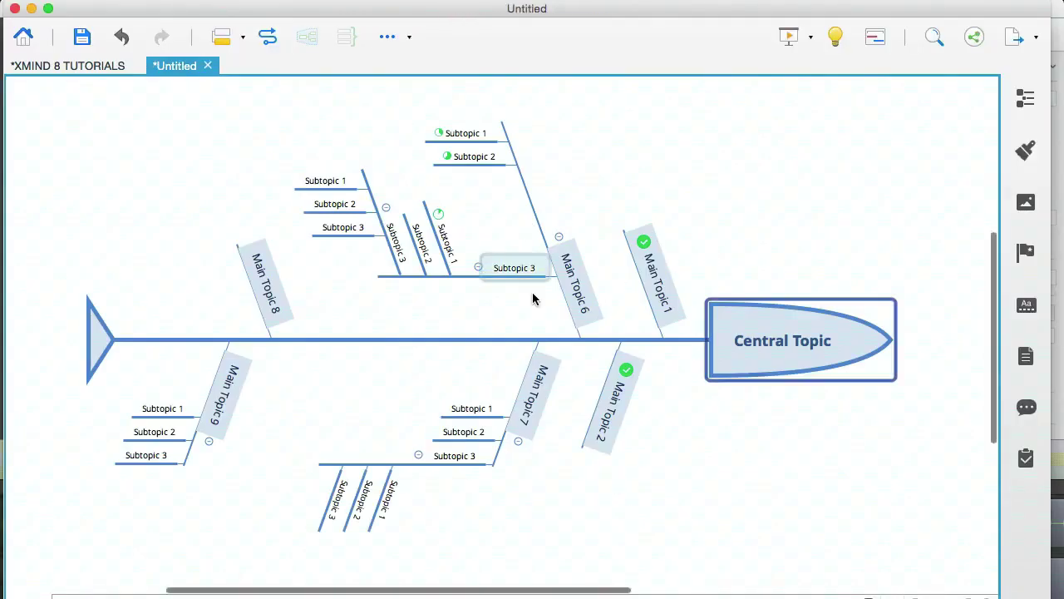
{"action": "right_click", "coordinate": [779, 342]}
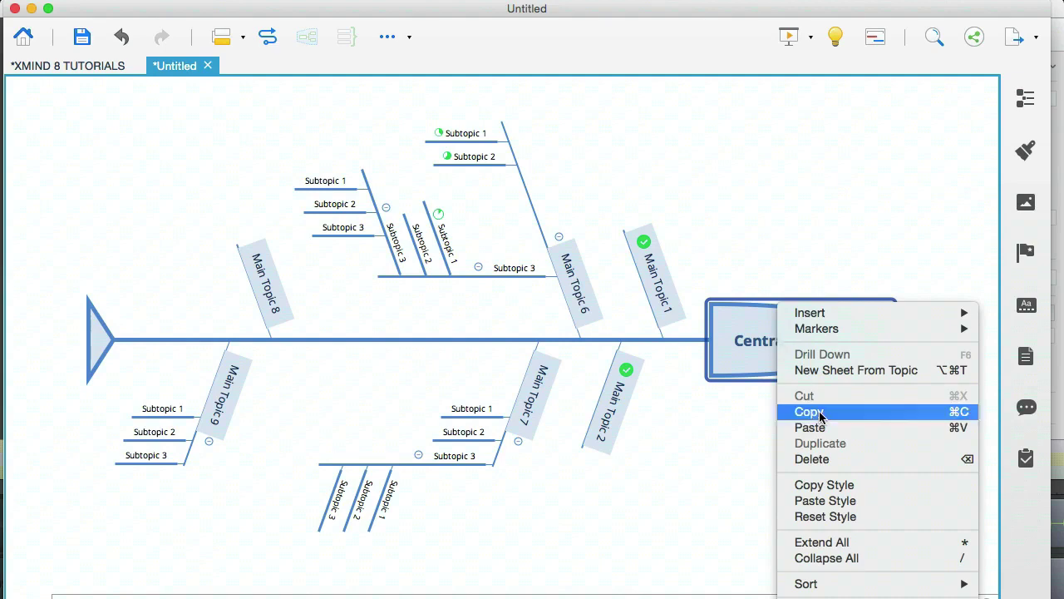
{"action": "mouse_move", "coordinate": [831, 598]}
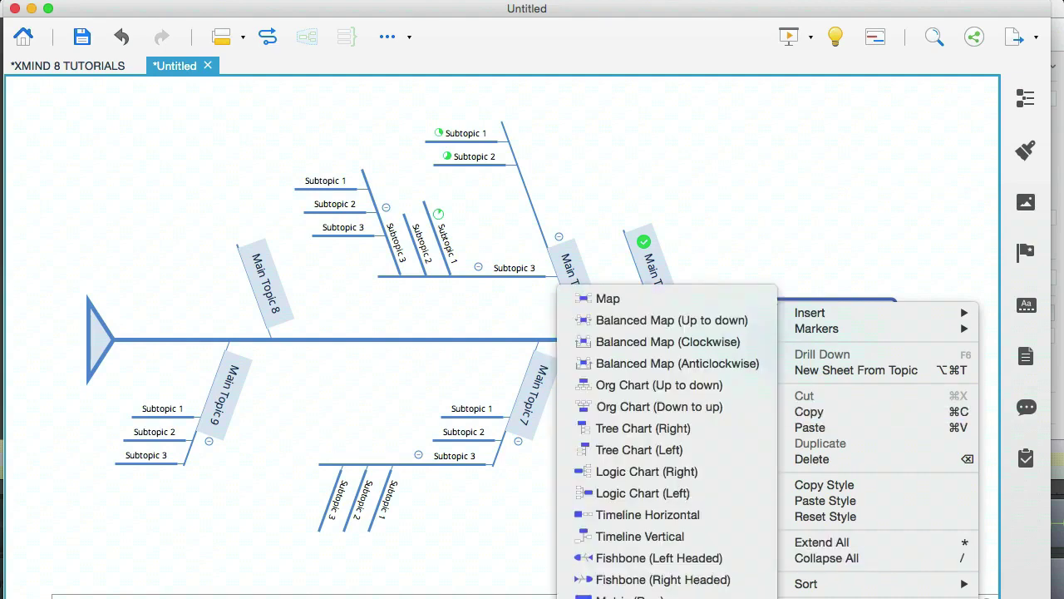
{"action": "left_click", "coordinate": [665, 597]}
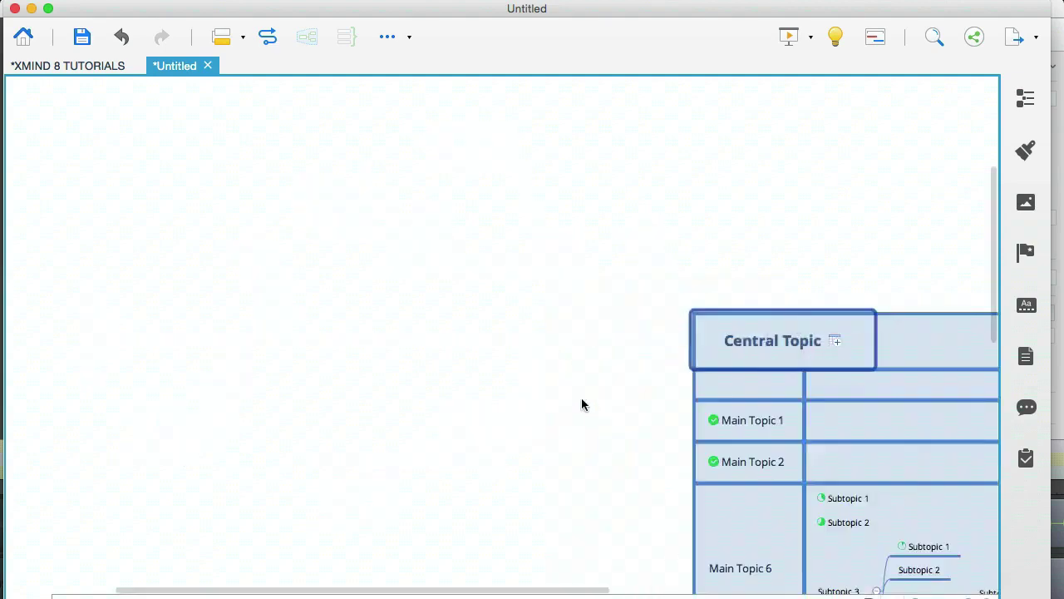
{"action": "scroll", "coordinate": [578, 401], "scroll_direction": "right", "scroll_amount": 5}
{"action": "scroll", "coordinate": [578, 403], "scroll_direction": "down", "scroll_amount": 5}
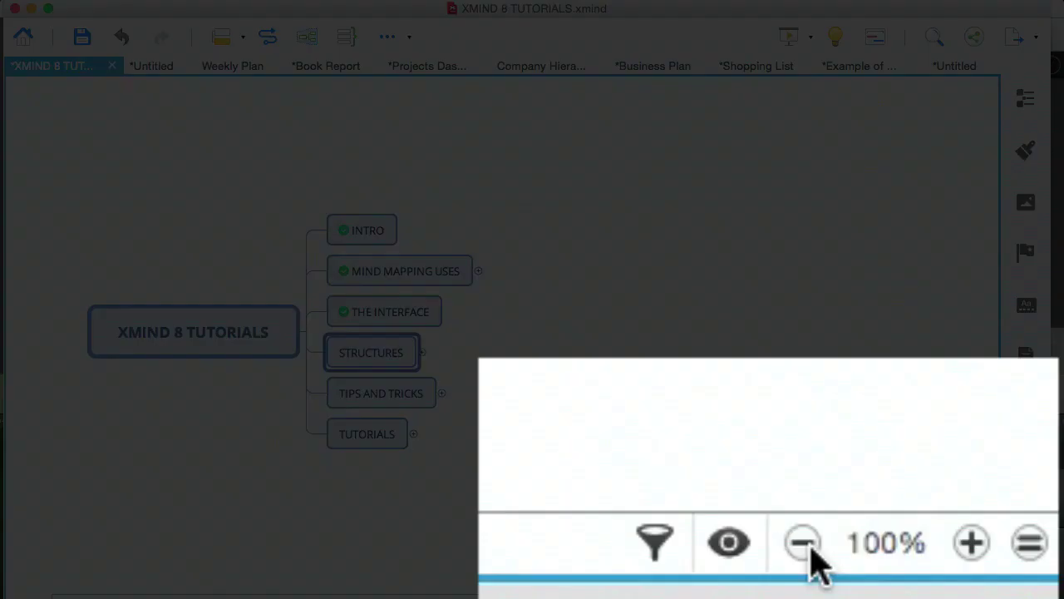
Zoom the matrix out to 70%, then select COMBINING STRUCTURES in the tutorials map.
{"action": "left_click", "coordinate": [803, 542]}
{"action": "left_click", "coordinate": [803, 543]}
{"action": "left_click", "coordinate": [803, 542]}
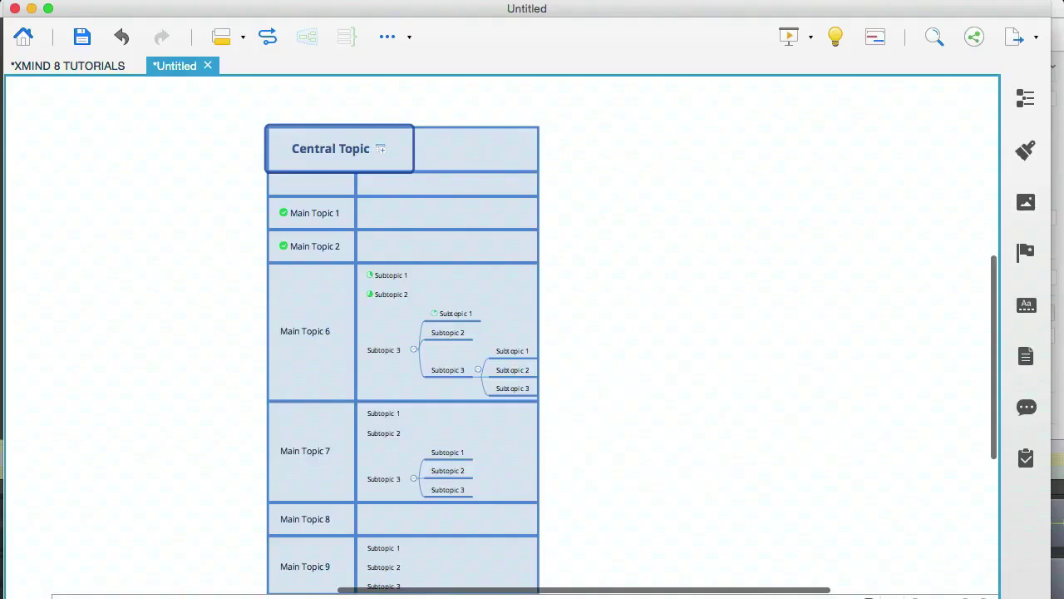
{"action": "scroll", "coordinate": [797, 454], "scroll_direction": "down", "scroll_amount": 3}
{"action": "scroll", "coordinate": [797, 454], "scroll_direction": "up", "scroll_amount": 2}
{"action": "scroll", "coordinate": [797, 454], "scroll_direction": "left", "scroll_amount": 3}
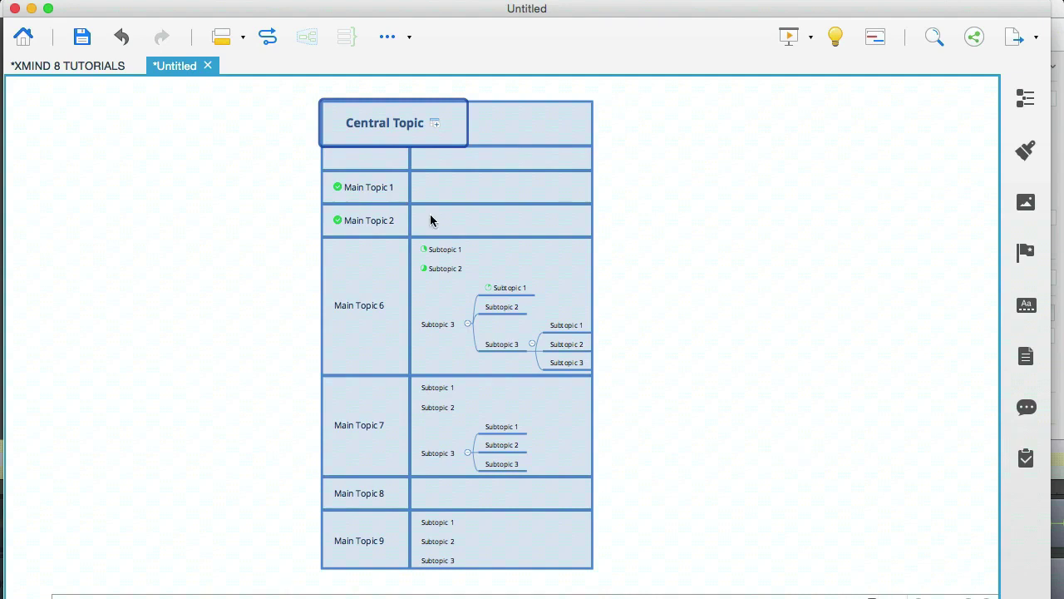
{"action": "left_click", "coordinate": [82, 68]}
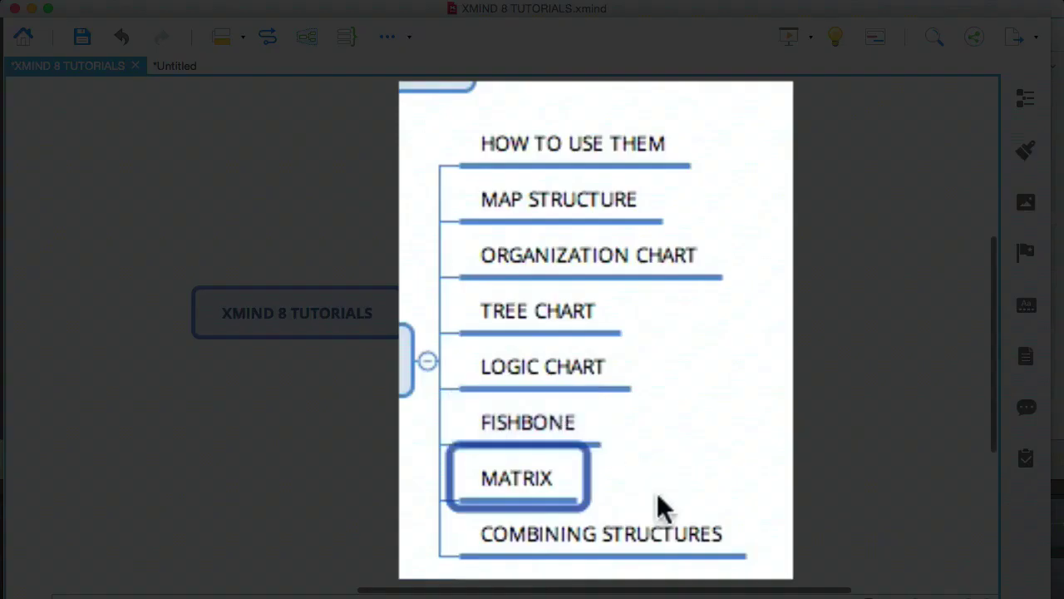
{"action": "left_click", "coordinate": [595, 416]}
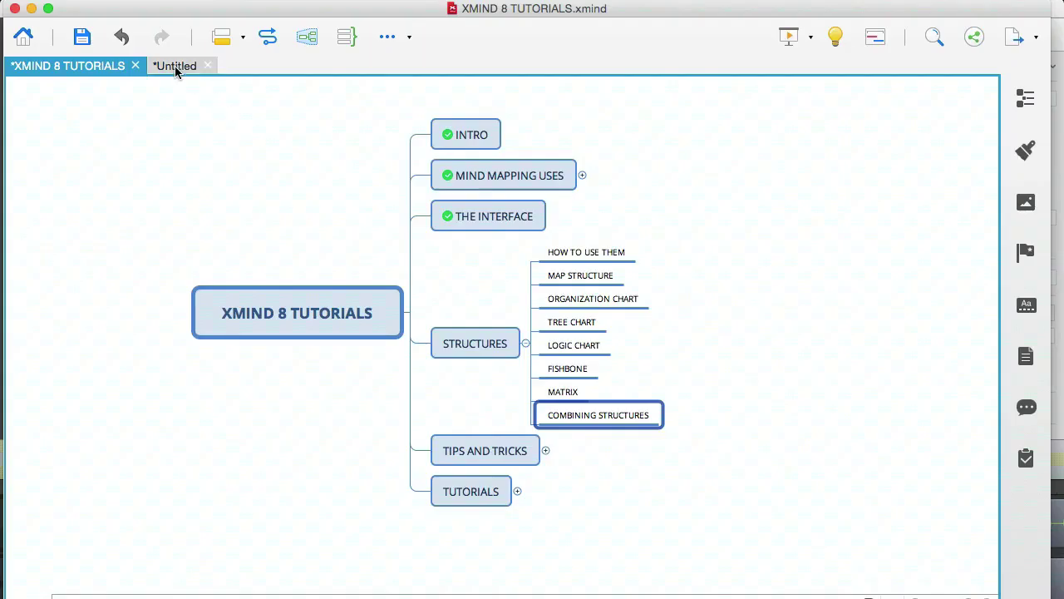
On the Untitled map, give Central Topic the Org Chart (Up to down) structure for the whole map.
{"action": "left_click", "coordinate": [177, 65]}
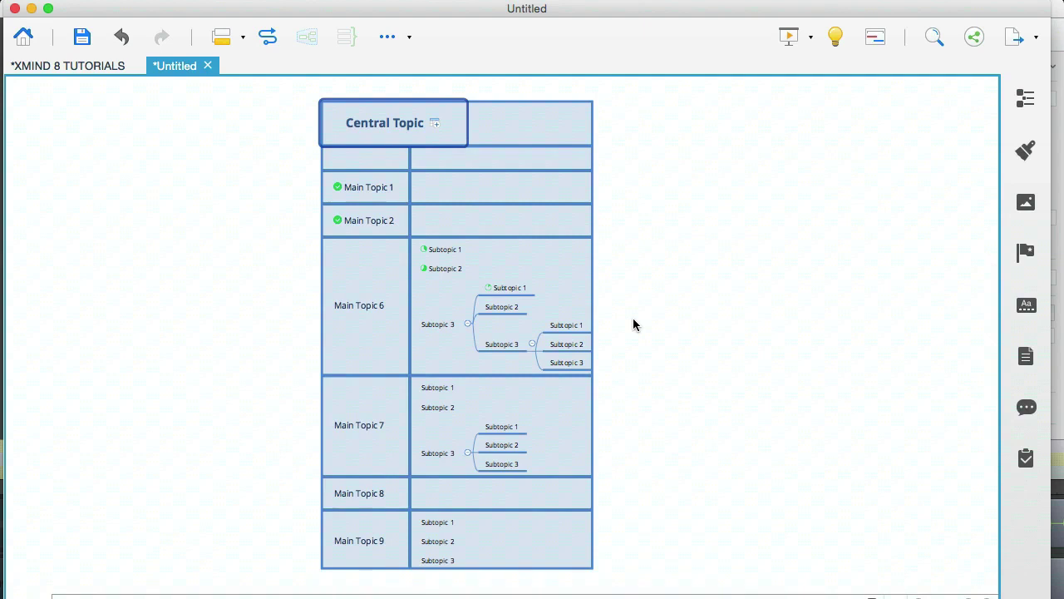
{"action": "scroll", "coordinate": [634, 325], "scroll_direction": "up", "scroll_amount": 3}
{"action": "scroll", "coordinate": [633, 324], "scroll_direction": "down", "scroll_amount": 4}
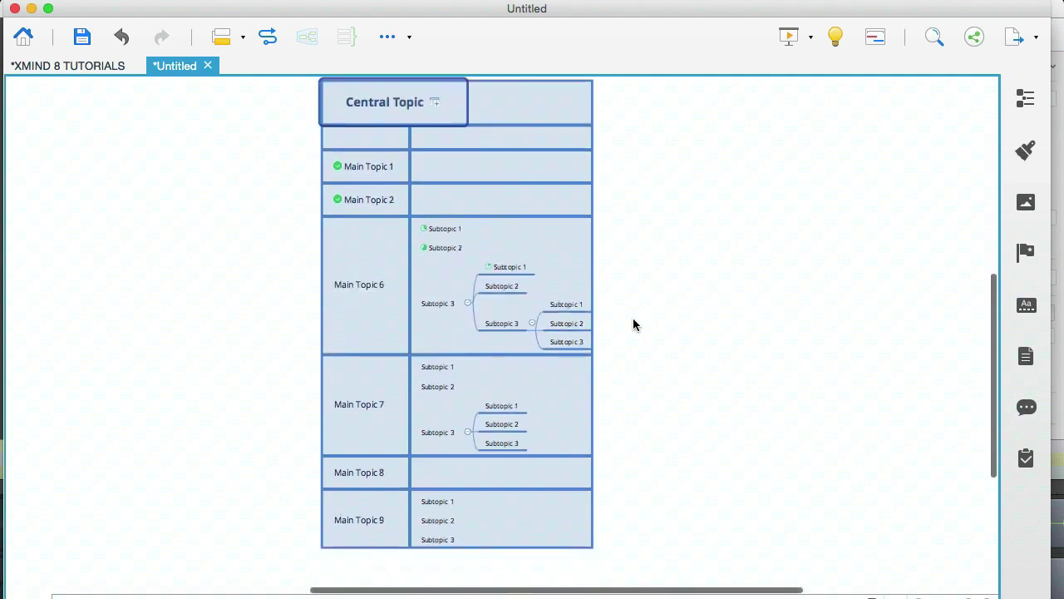
{"action": "right_click", "coordinate": [381, 109]}
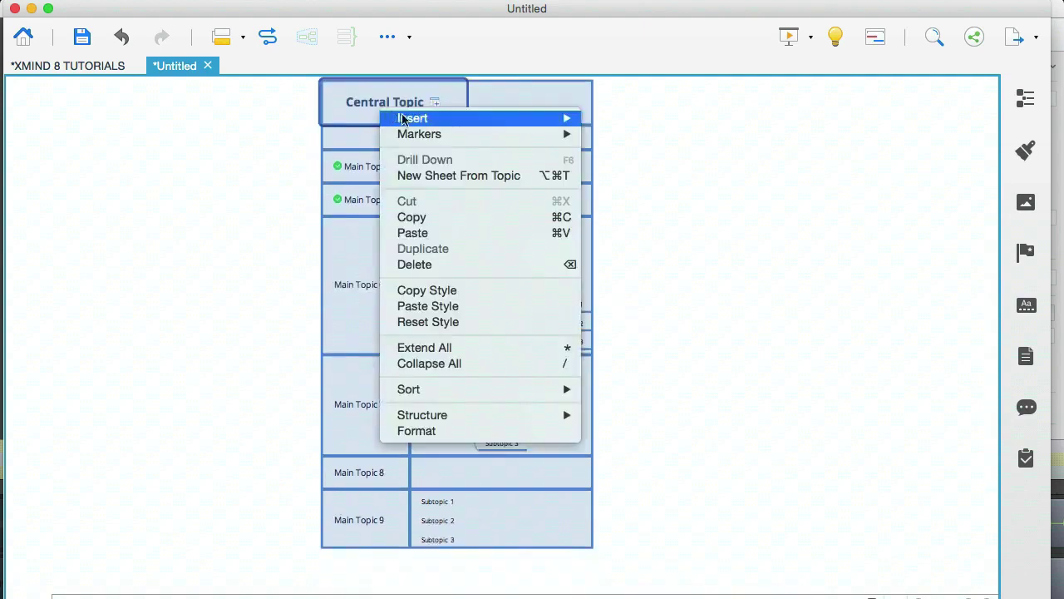
{"action": "mouse_move", "coordinate": [476, 417]}
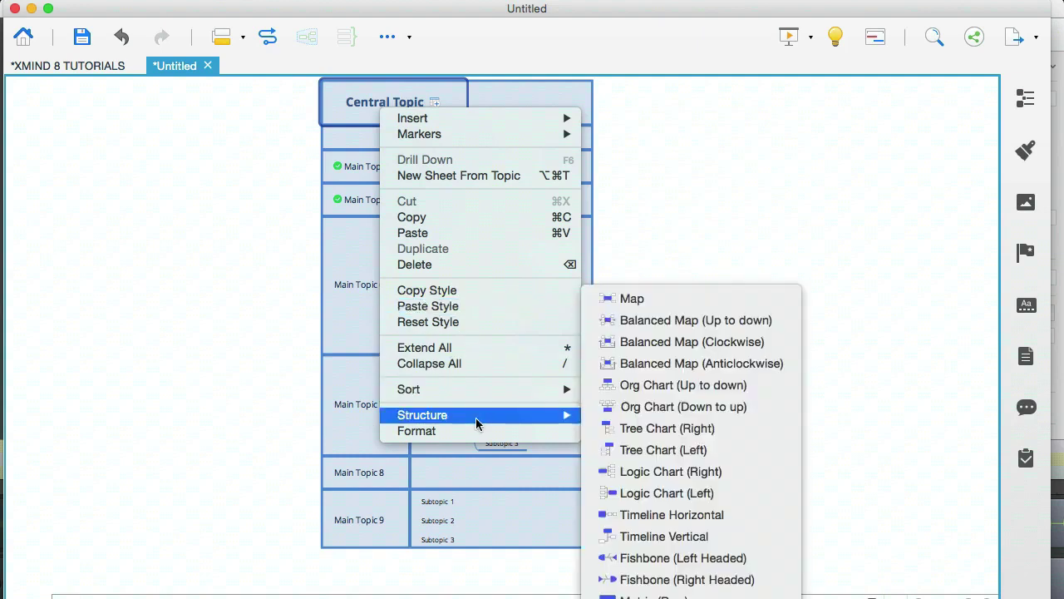
{"action": "left_click", "coordinate": [648, 387]}
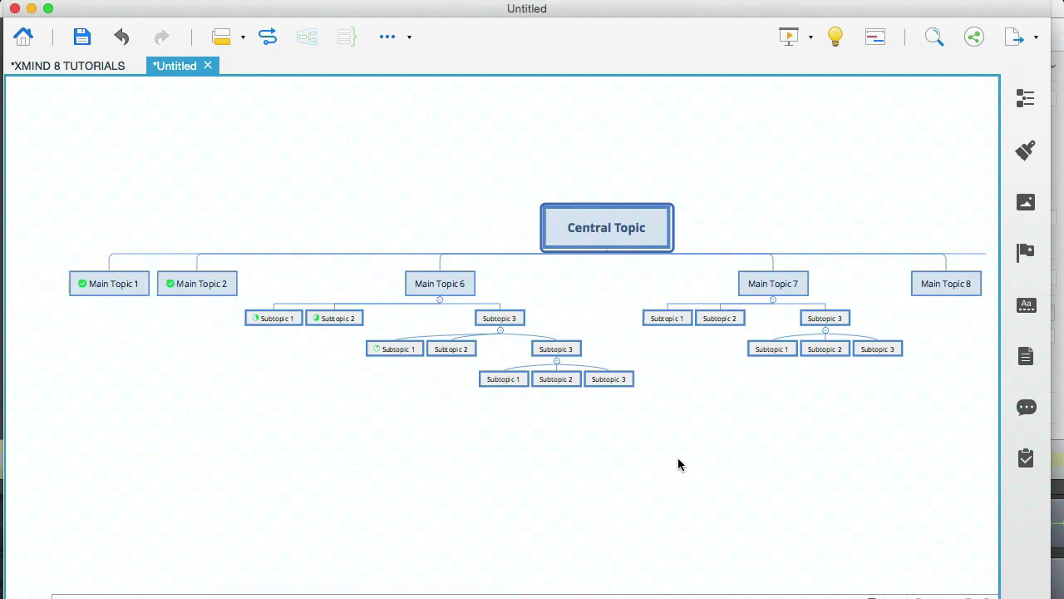
{"action": "scroll", "coordinate": [678, 464], "scroll_direction": "right", "scroll_amount": 3}
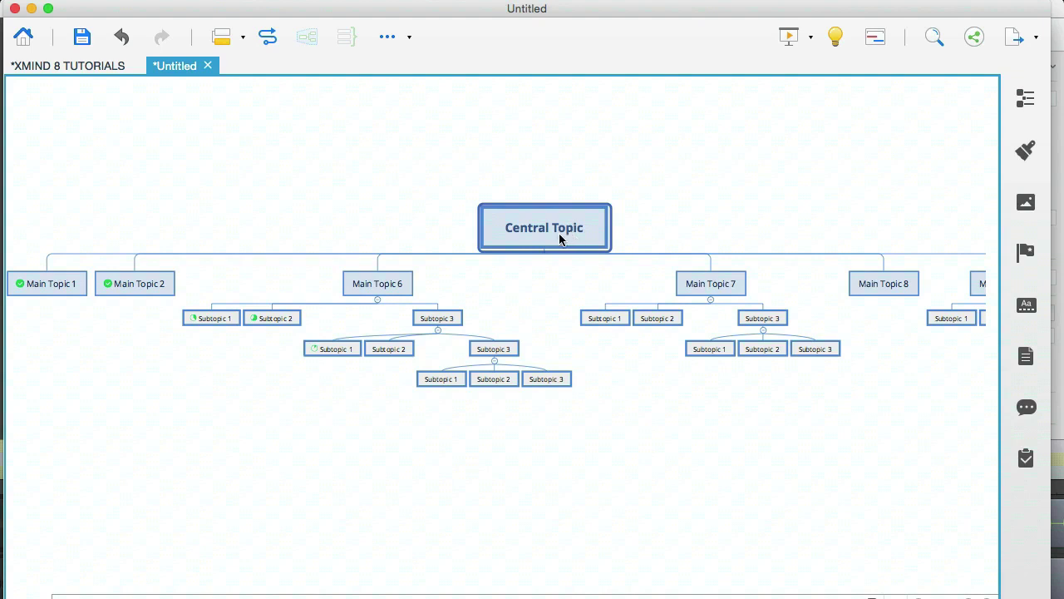
{"action": "left_click", "coordinate": [391, 287]}
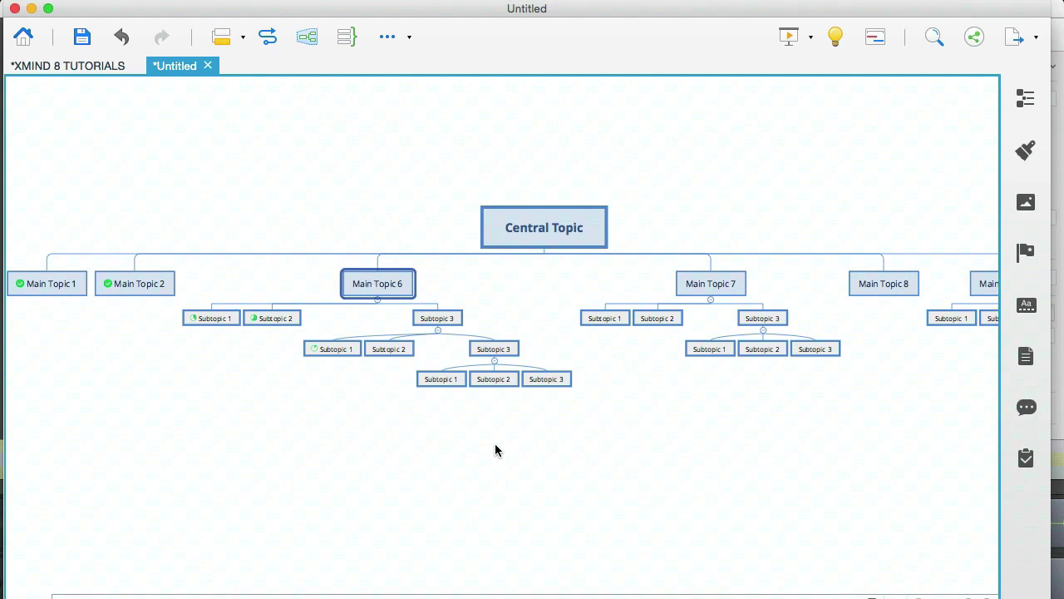
Set Main Topic 6's structure to Tree Chart (Right) and Main Topic 7's to Tree Chart (Left).
{"action": "right_click", "coordinate": [381, 289]}
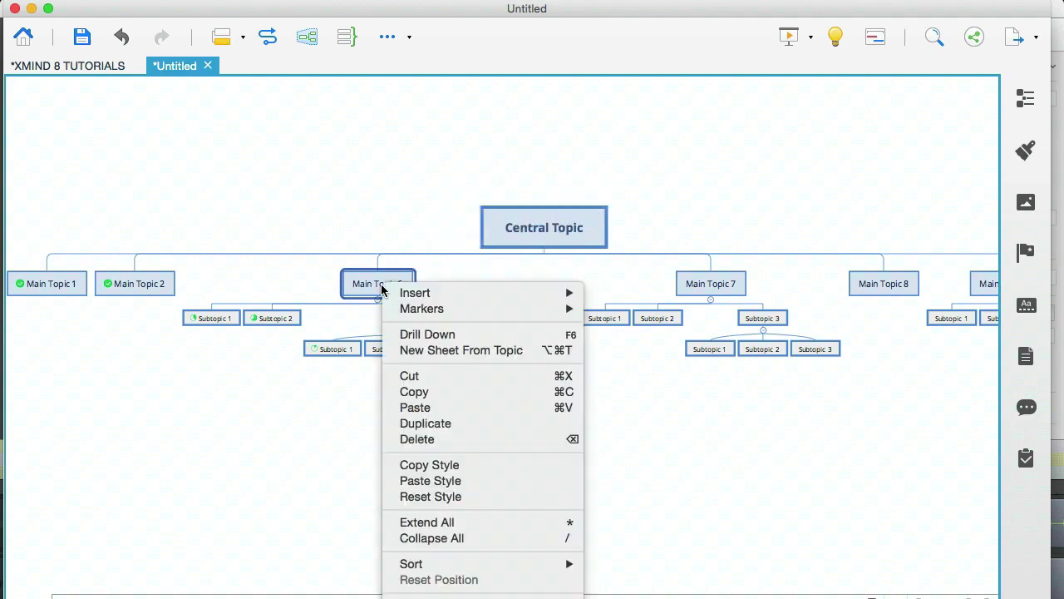
{"action": "mouse_move", "coordinate": [490, 596]}
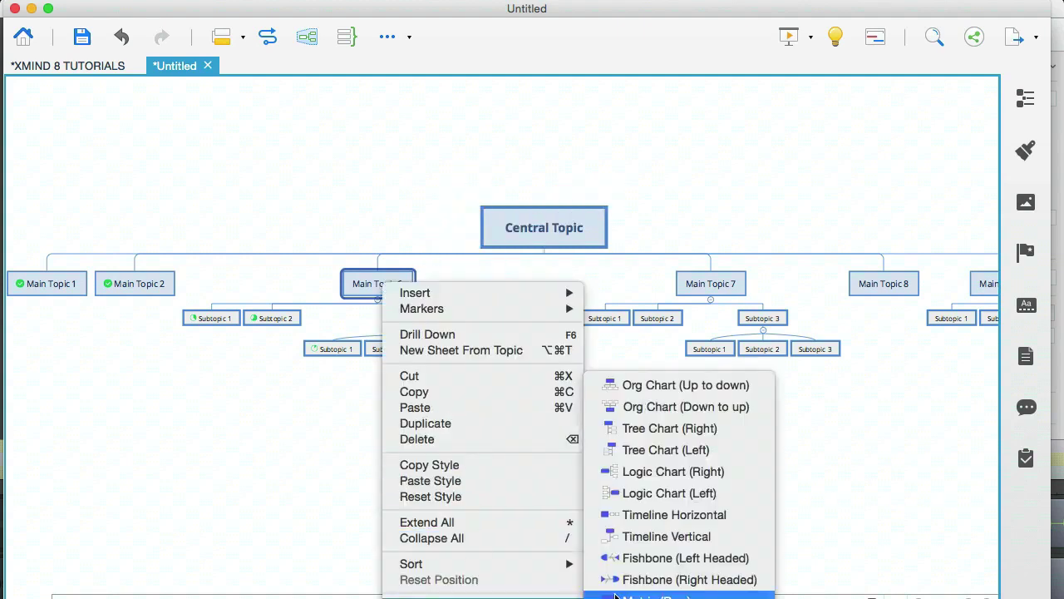
{"action": "left_click", "coordinate": [668, 429]}
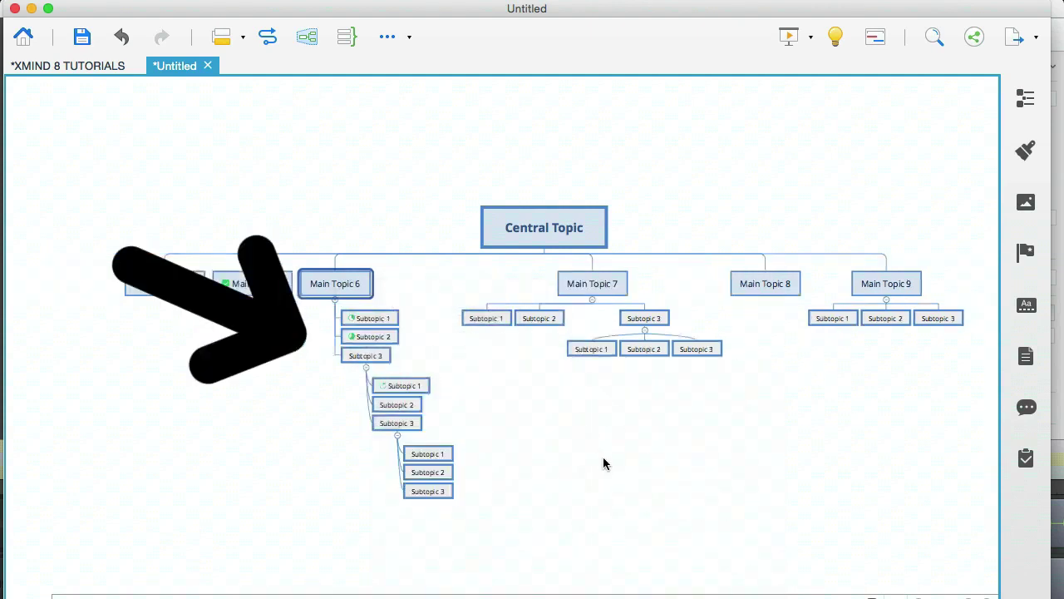
{"action": "right_click", "coordinate": [590, 285]}
{"action": "mouse_move", "coordinate": [665, 595]}
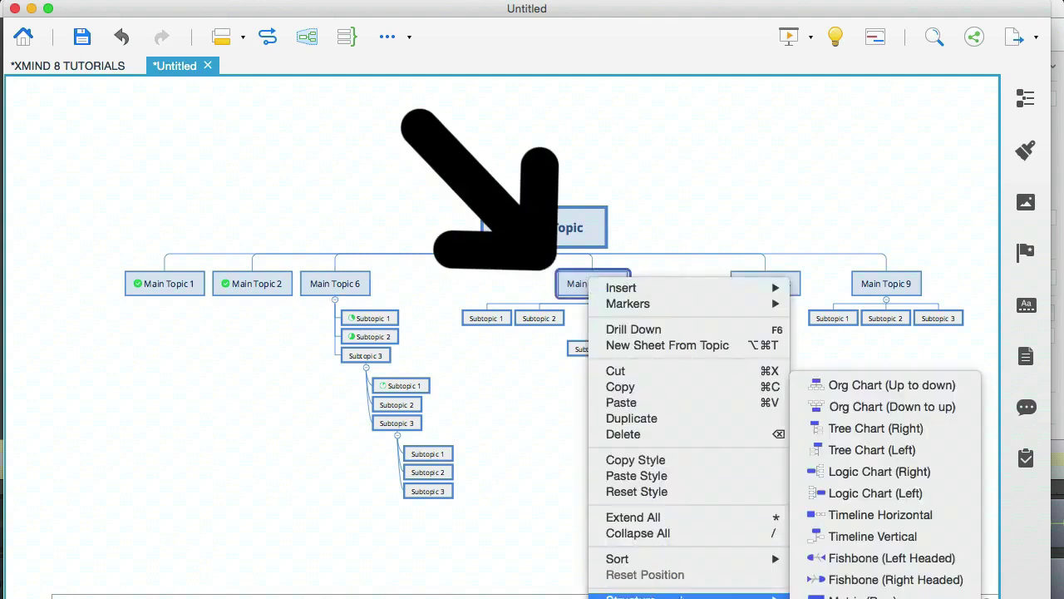
{"action": "left_click", "coordinate": [860, 450]}
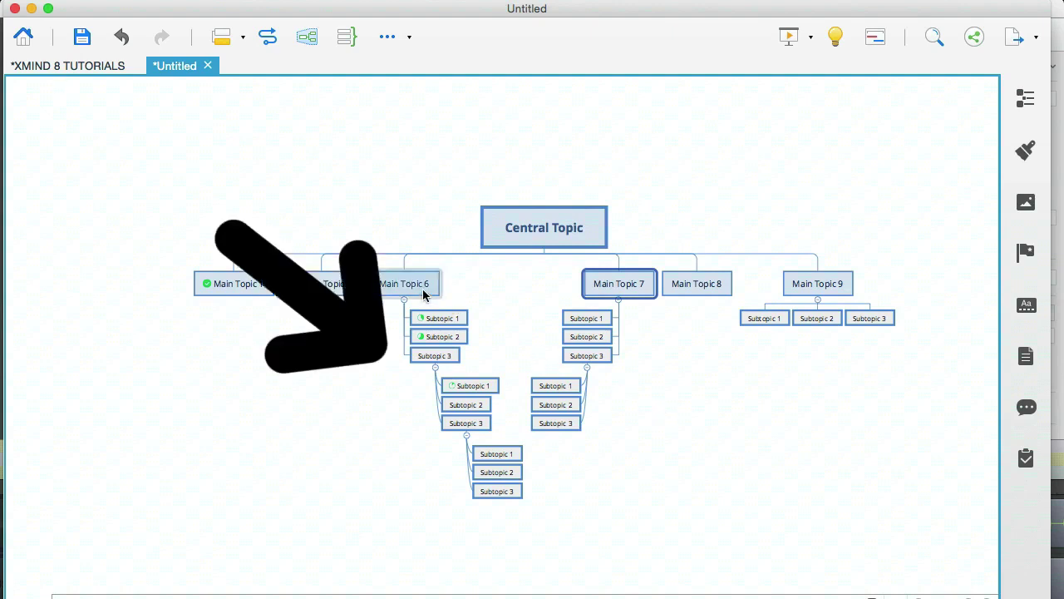
Apply Org Chart (Up to down) to Subtopic 3 under Main Topic 6 and reselect it.
{"action": "left_click", "coordinate": [429, 359]}
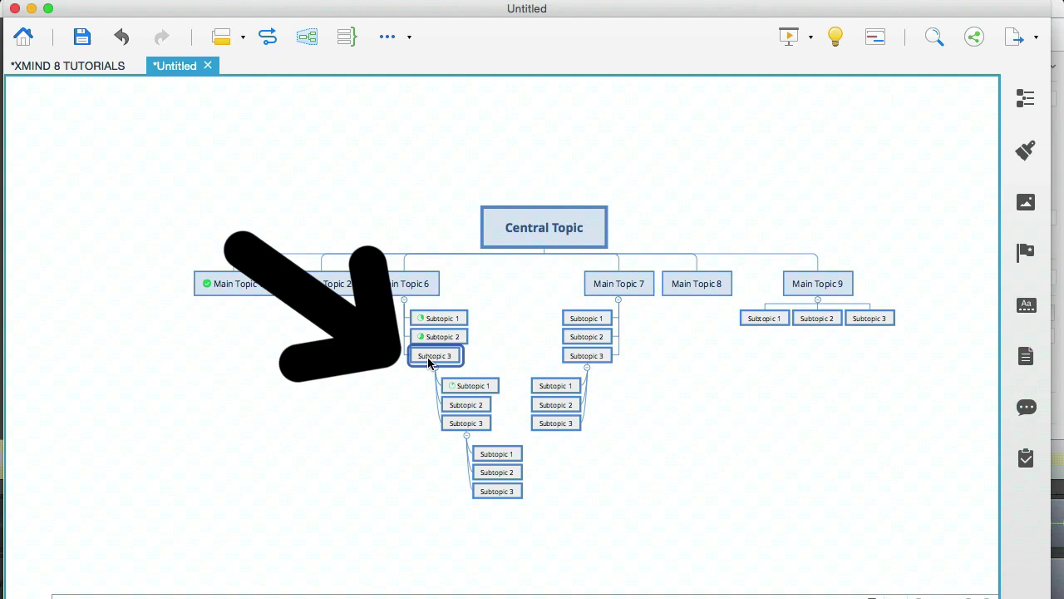
{"action": "right_click", "coordinate": [428, 360]}
{"action": "mouse_move", "coordinate": [529, 596]}
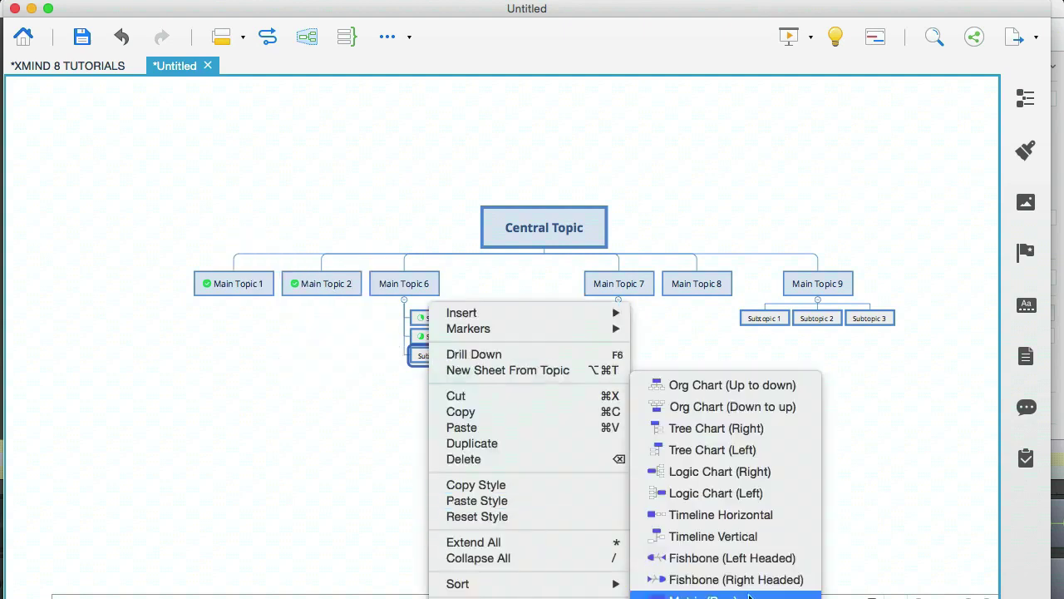
{"action": "left_click", "coordinate": [714, 385]}
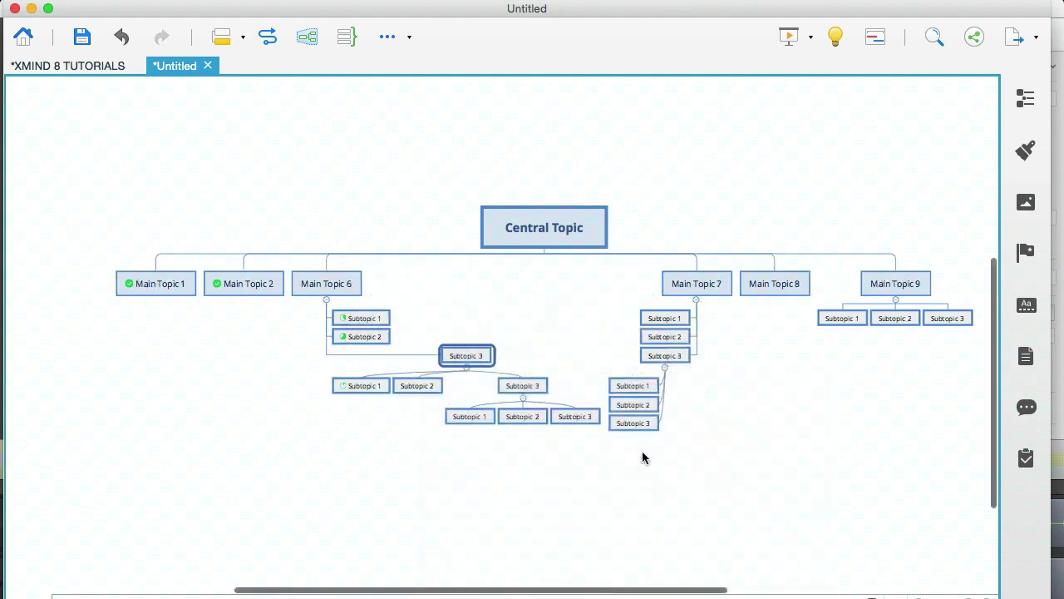
{"action": "left_click", "coordinate": [600, 468]}
{"action": "left_click", "coordinate": [336, 291]}
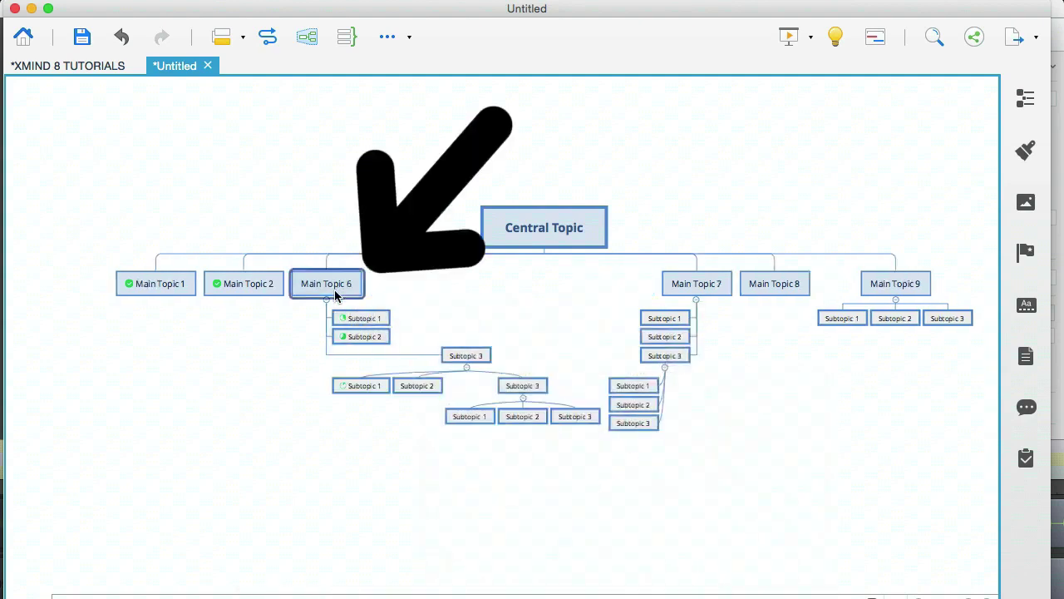
{"action": "left_click", "coordinate": [356, 318]}
{"action": "left_click", "coordinate": [485, 359]}
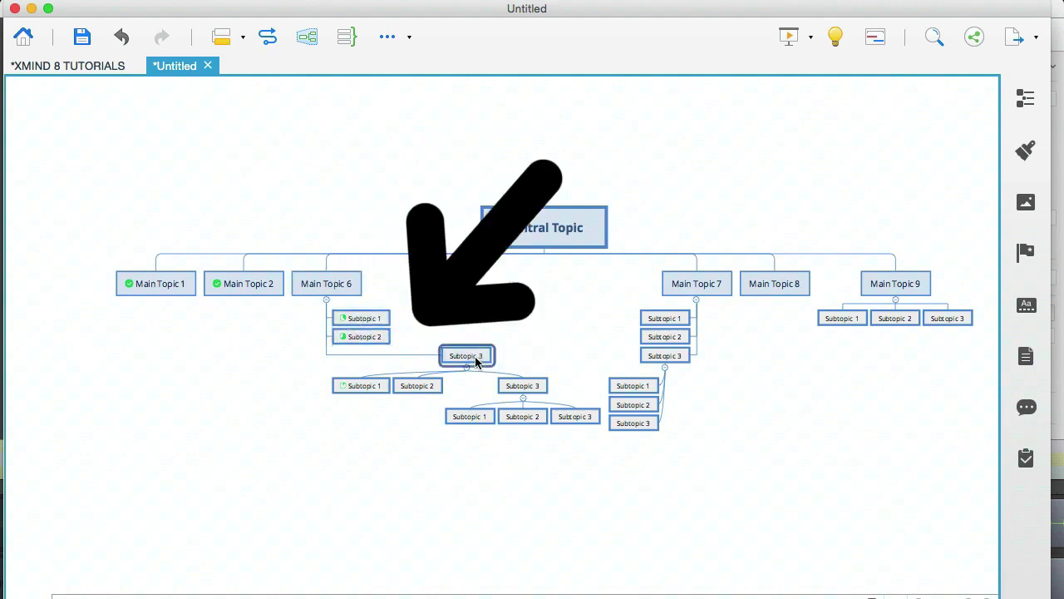
Set the nested Subtopic 3's structure to Tree Chart (Left).
{"action": "right_click", "coordinate": [516, 388]}
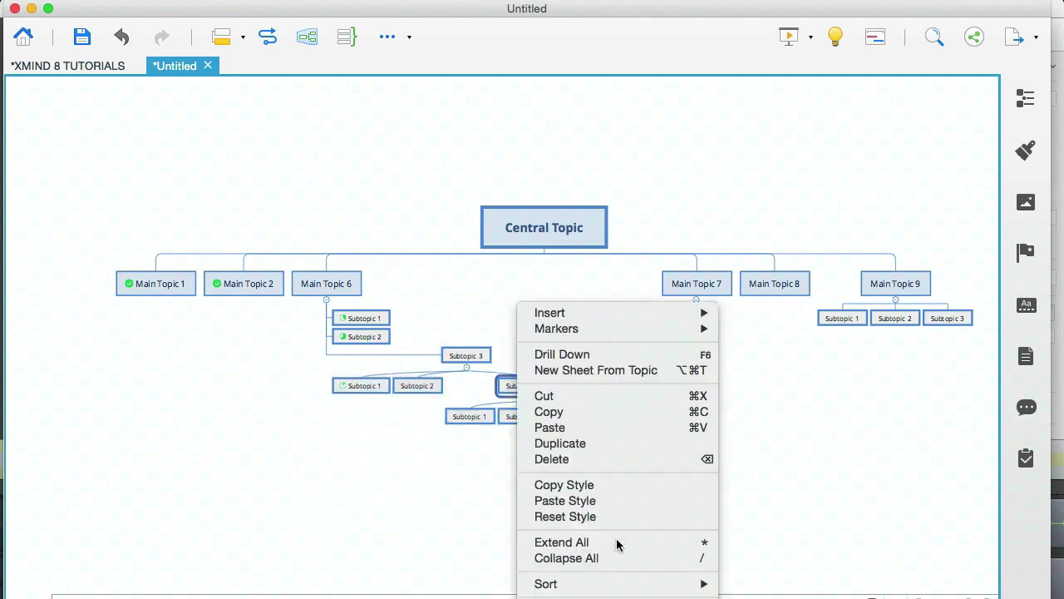
{"action": "mouse_move", "coordinate": [616, 596]}
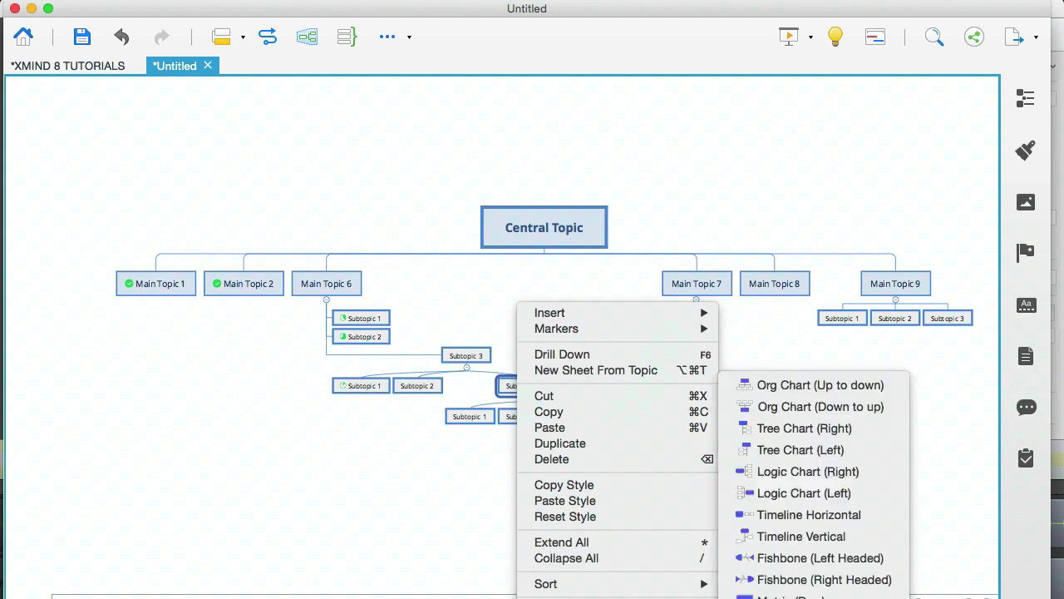
{"action": "left_click", "coordinate": [788, 450]}
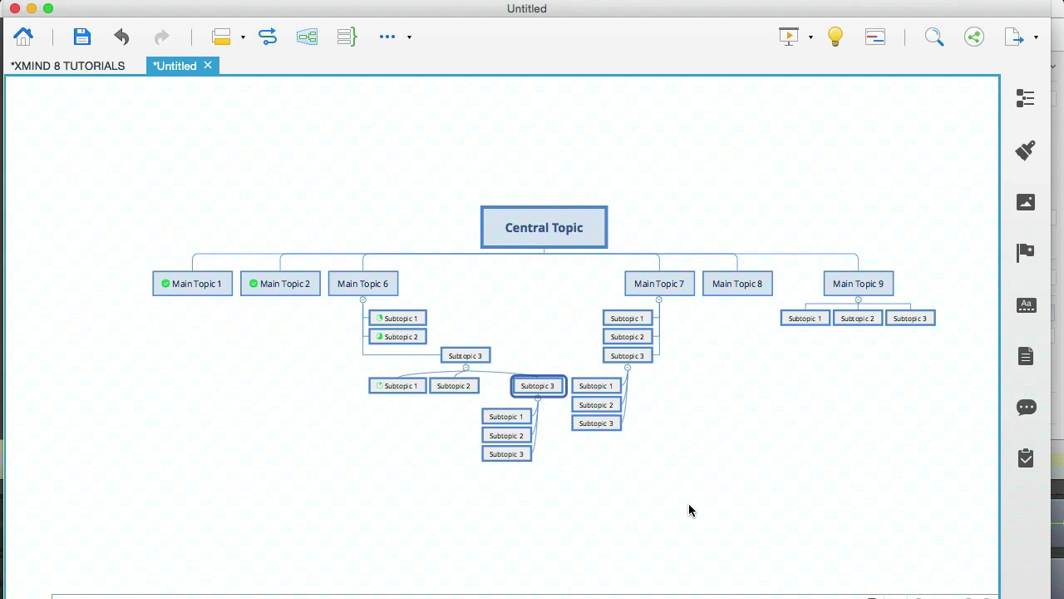
Return to the XMIND 8 TUTORIALS map and select the TIPS AND TRICKS topic.
{"action": "left_click", "coordinate": [80, 66]}
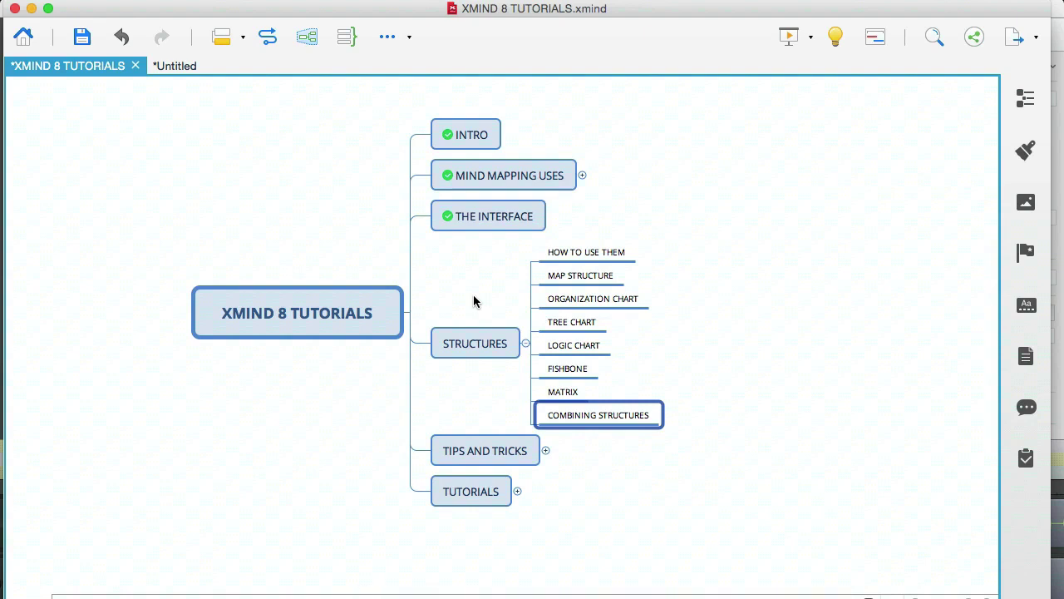
{"action": "left_click", "coordinate": [492, 451]}
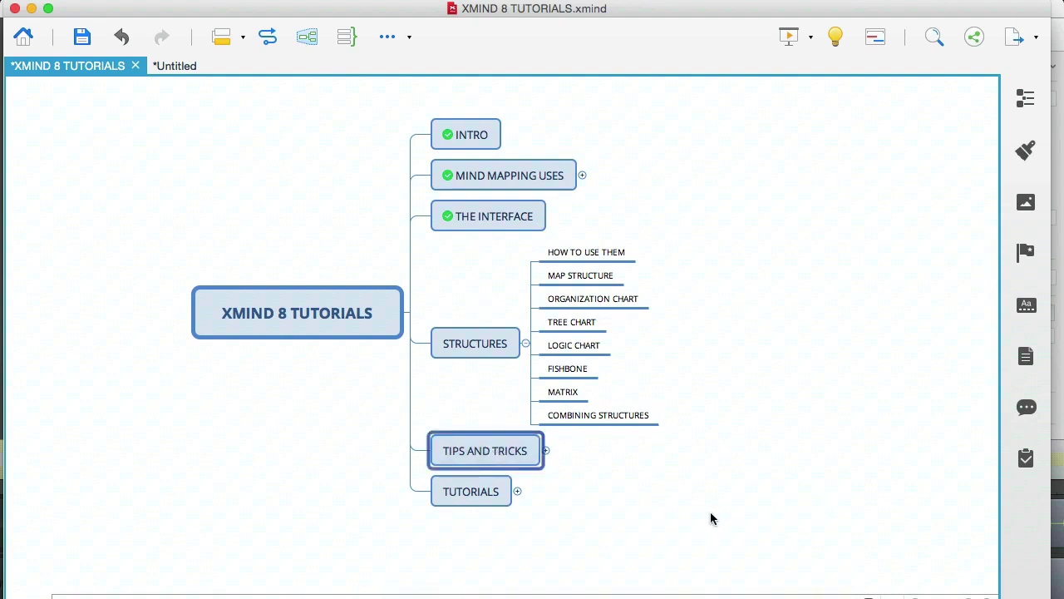